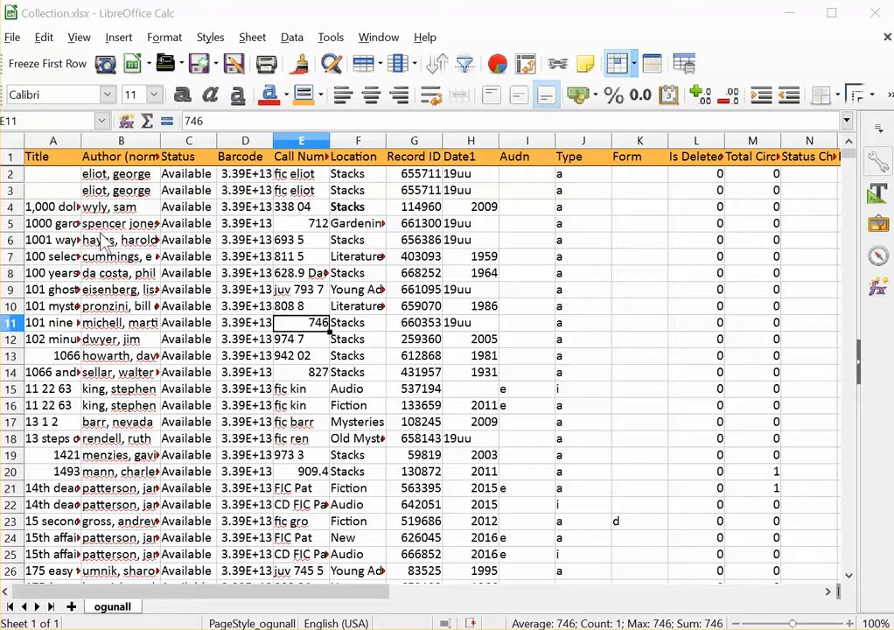
# Inspect individual cells one at a time, including E4, F4, E5, E6, B5 and K8.
pyautogui.click(299, 207)
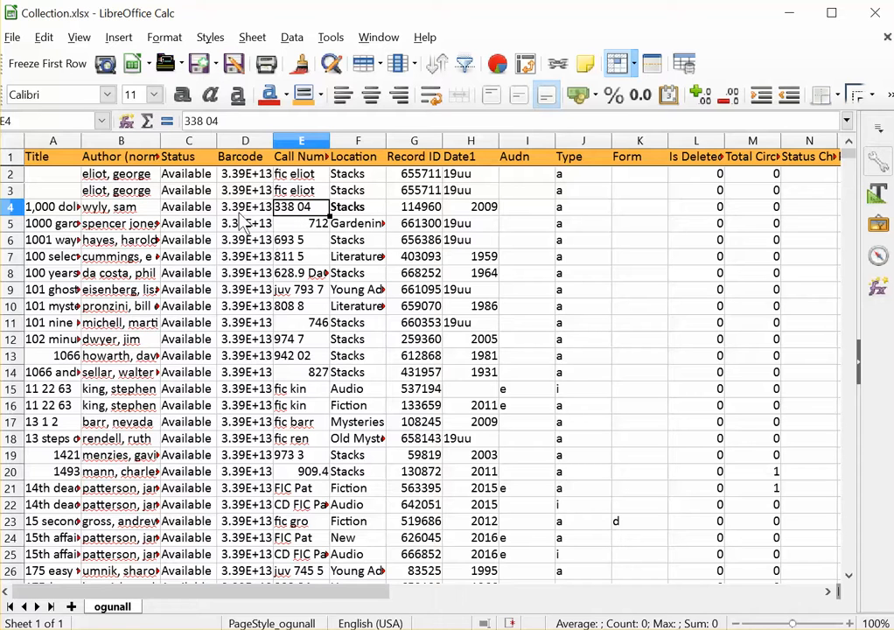
pyautogui.click(338, 212)
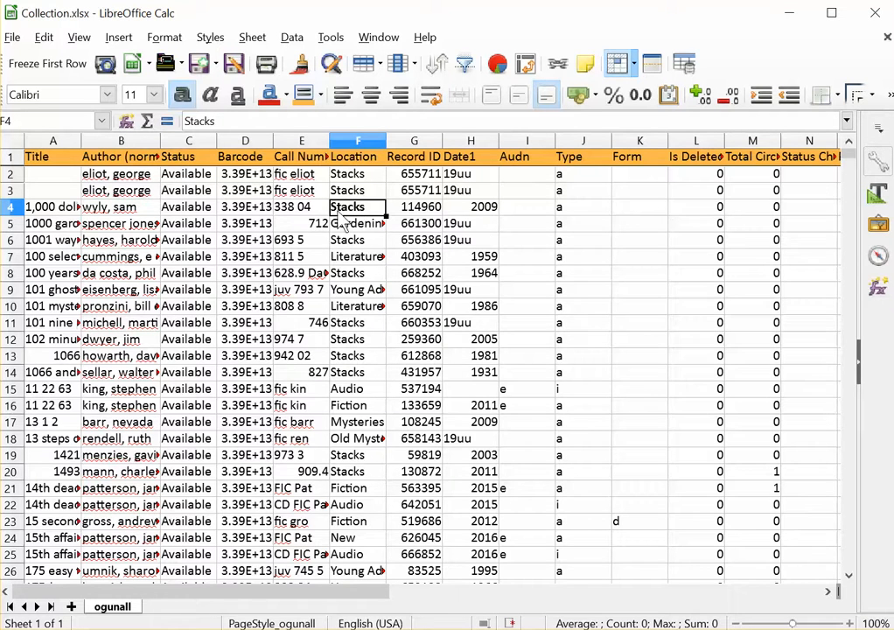
pyautogui.click(313, 225)
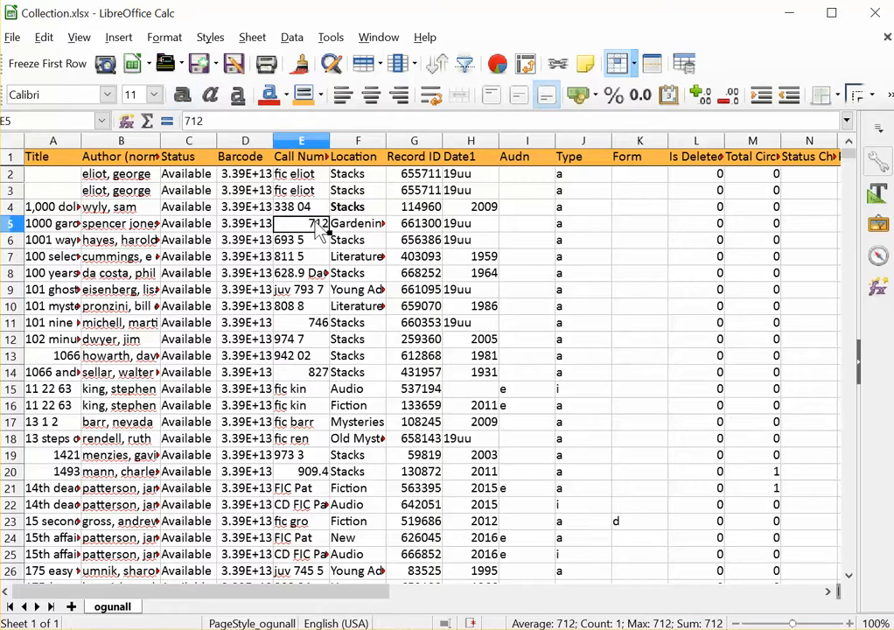
pyautogui.click(348, 212)
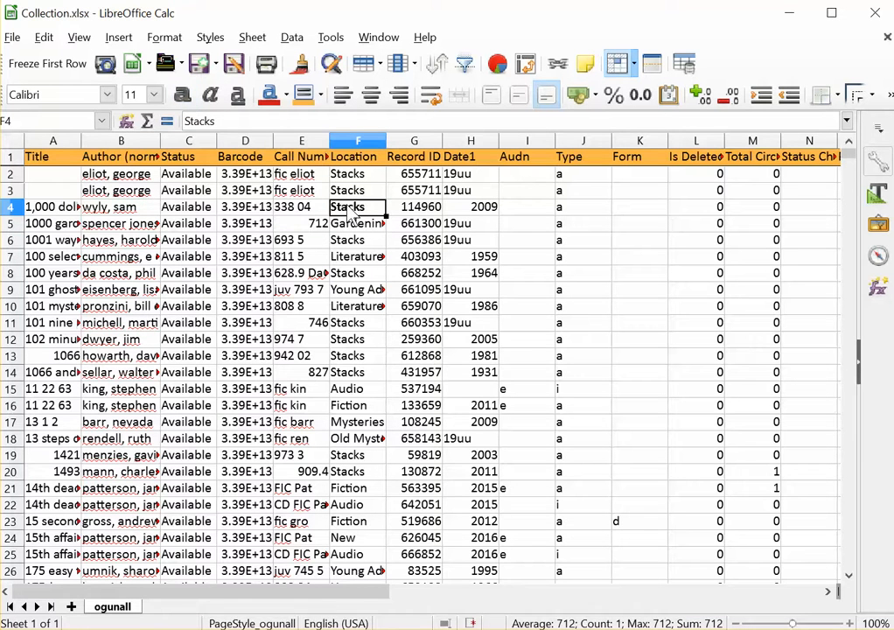
pyautogui.click(304, 225)
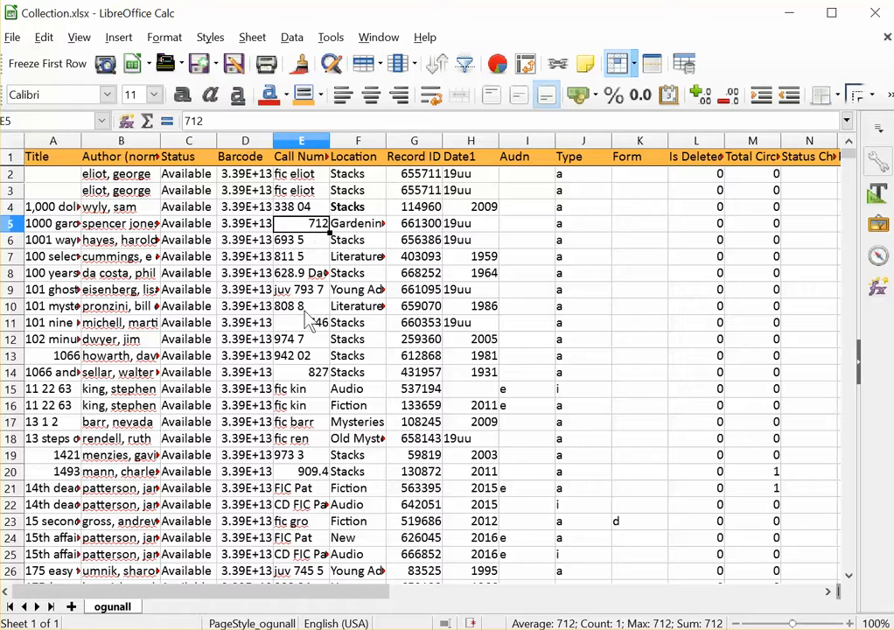
pyautogui.click(301, 242)
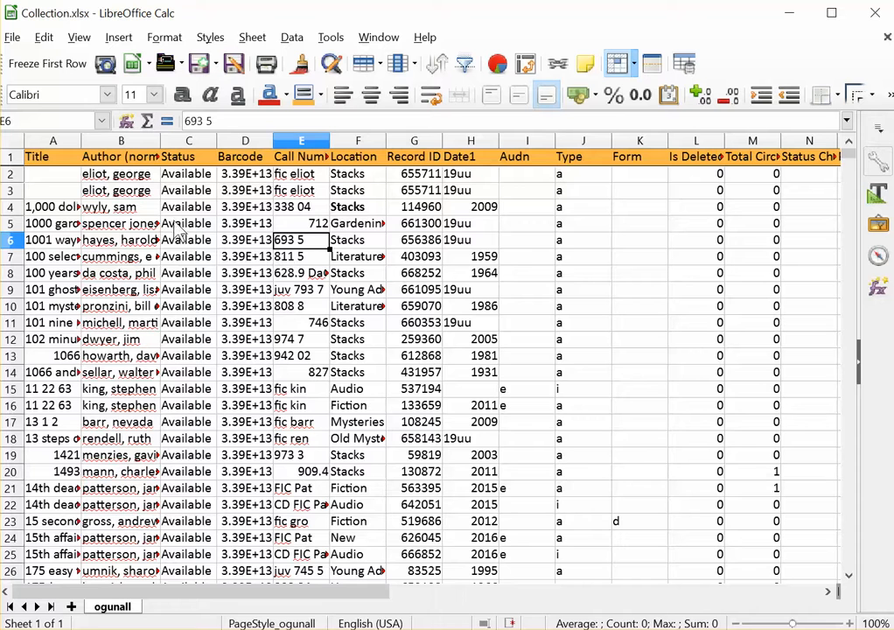
pyautogui.click(123, 225)
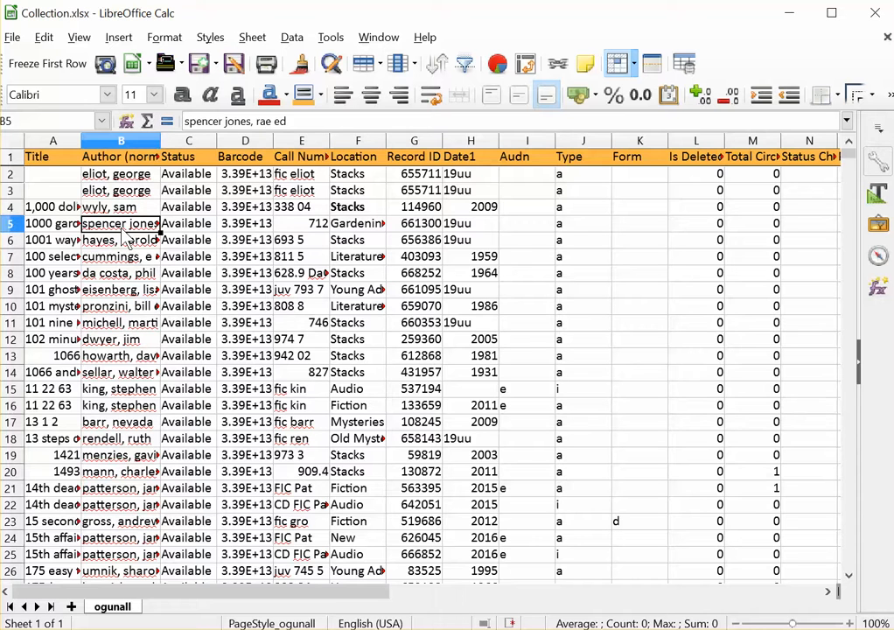
pyautogui.click(486, 306)
pyautogui.click(649, 279)
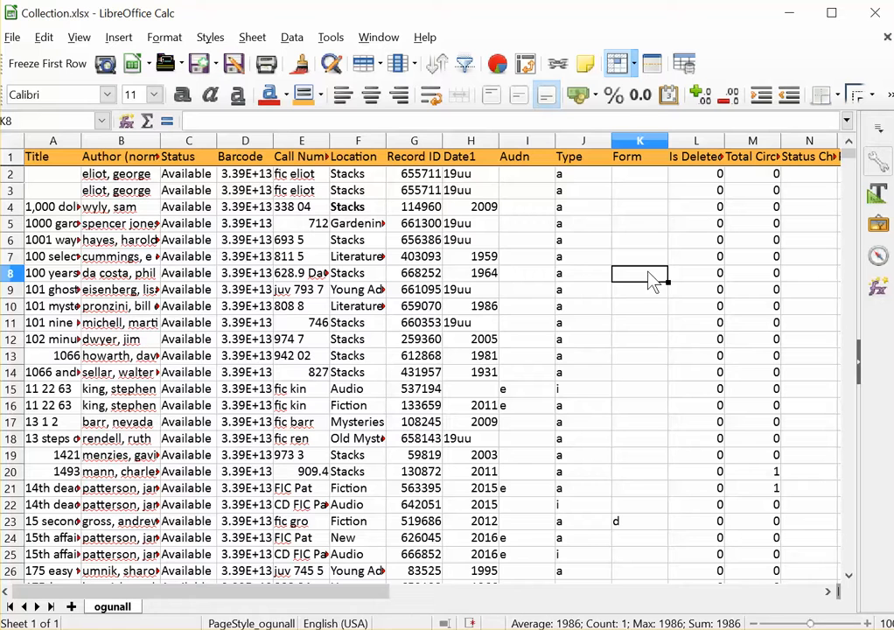
# Select the cell range F6:G8, followed by the larger range C4:F10.
pyautogui.click(348, 249)
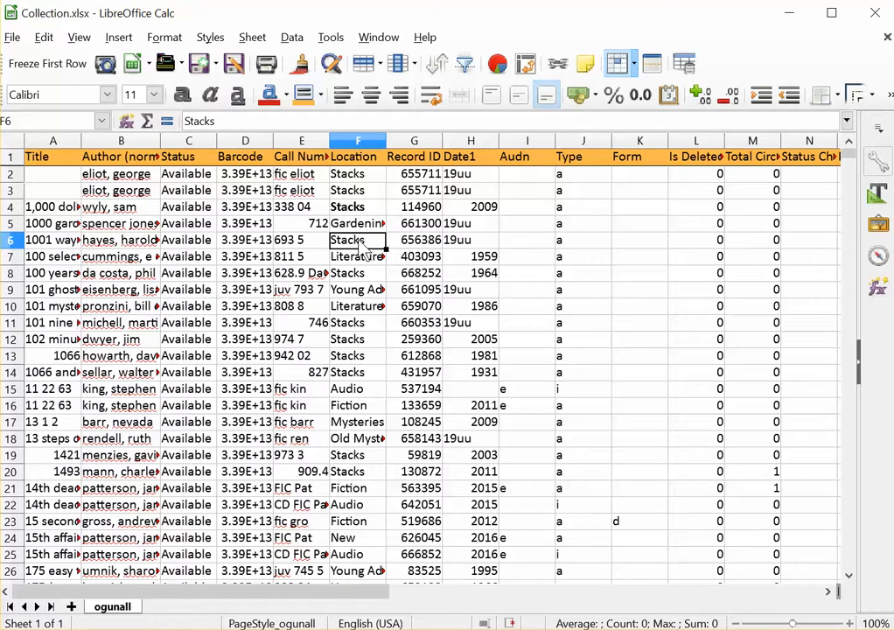
pyautogui.moveTo(363, 248); pyautogui.dragTo(412, 273)
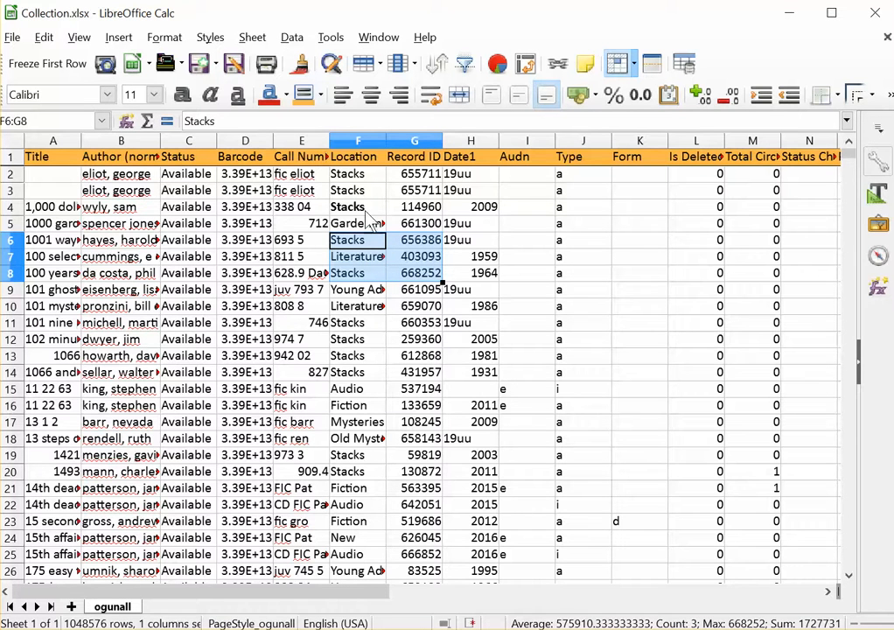
pyautogui.click(201, 211)
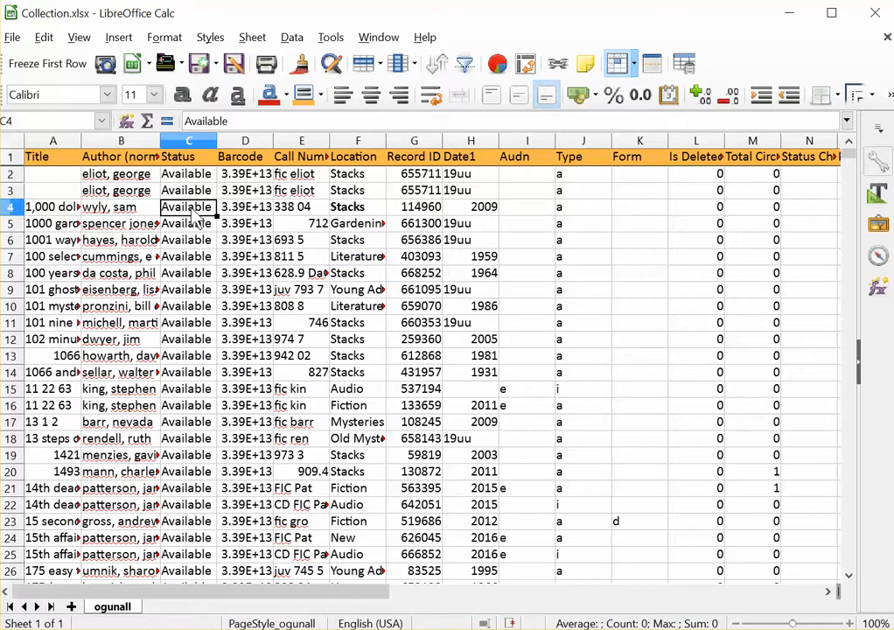
pyautogui.moveTo(193, 211); pyautogui.dragTo(301, 306)
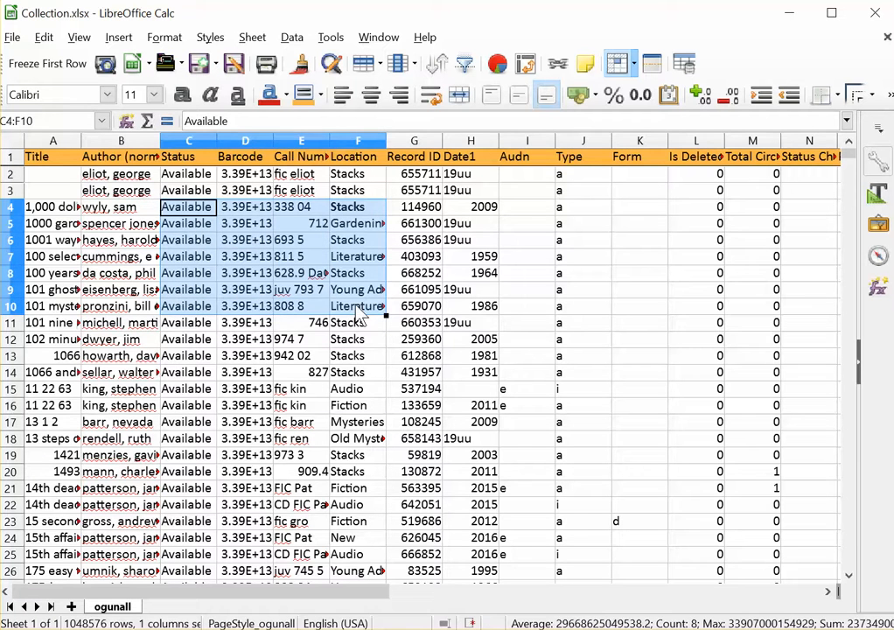
pyautogui.click(449, 241)
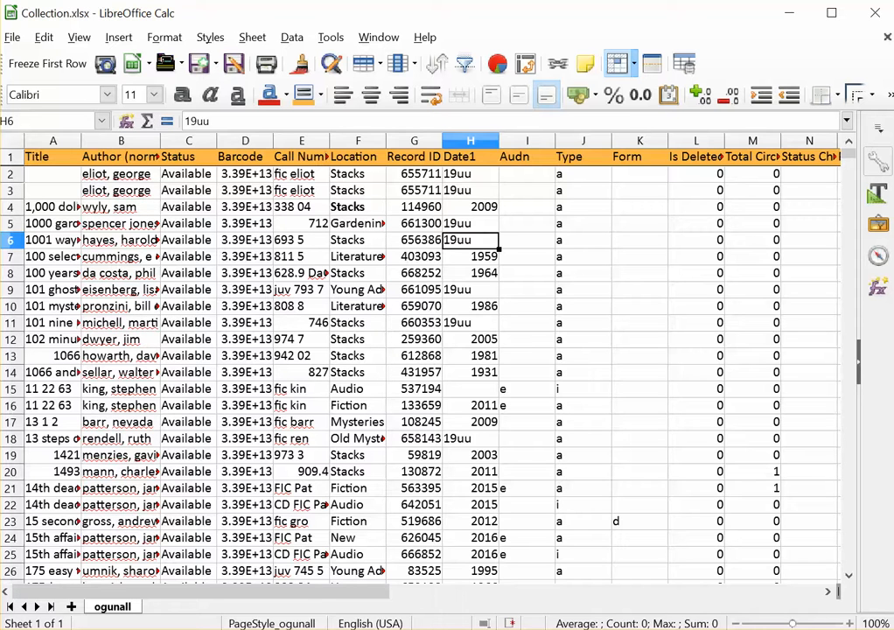
# Select the entire Status column, followed by the whole of row 5.
pyautogui.click(154, 194)
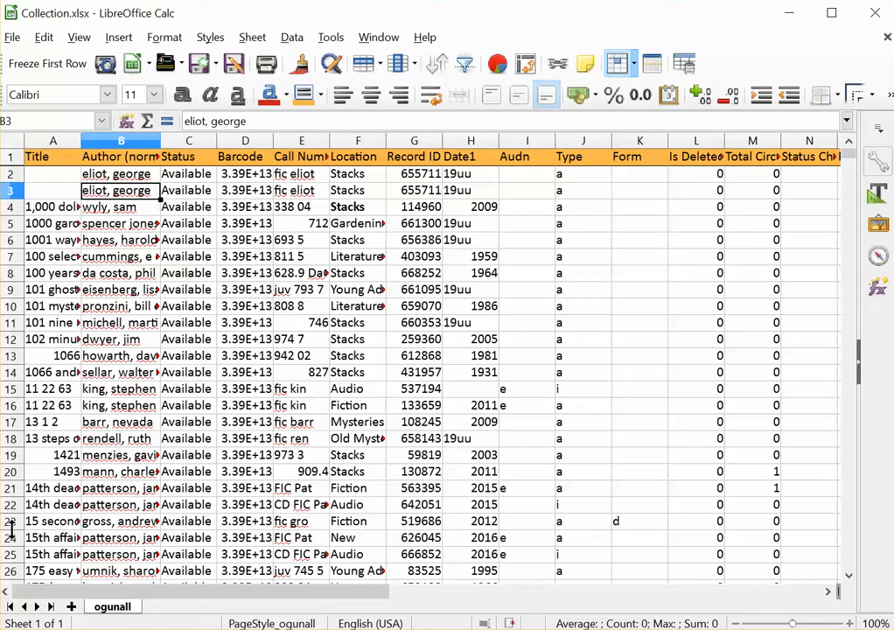
pyautogui.click(199, 258)
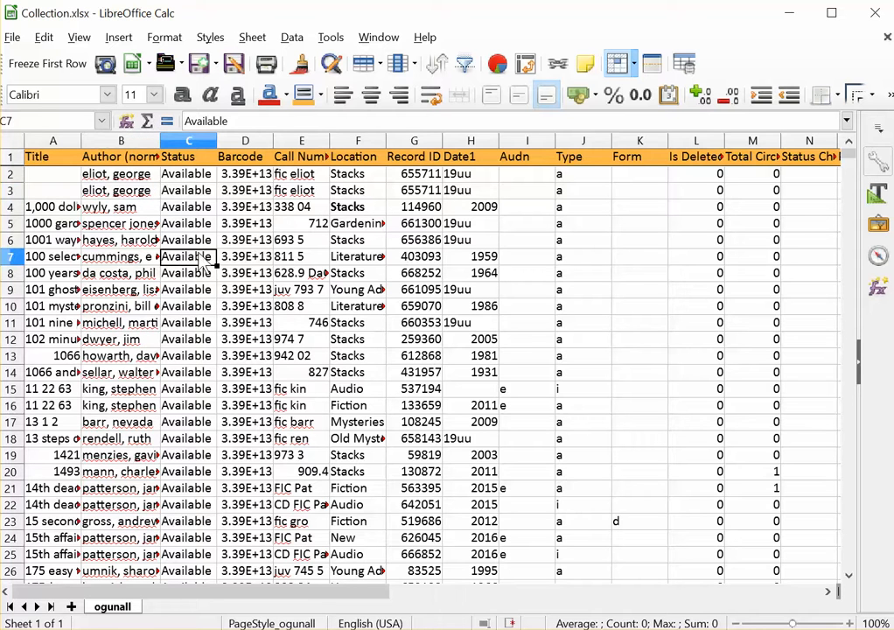
pyautogui.click(193, 141)
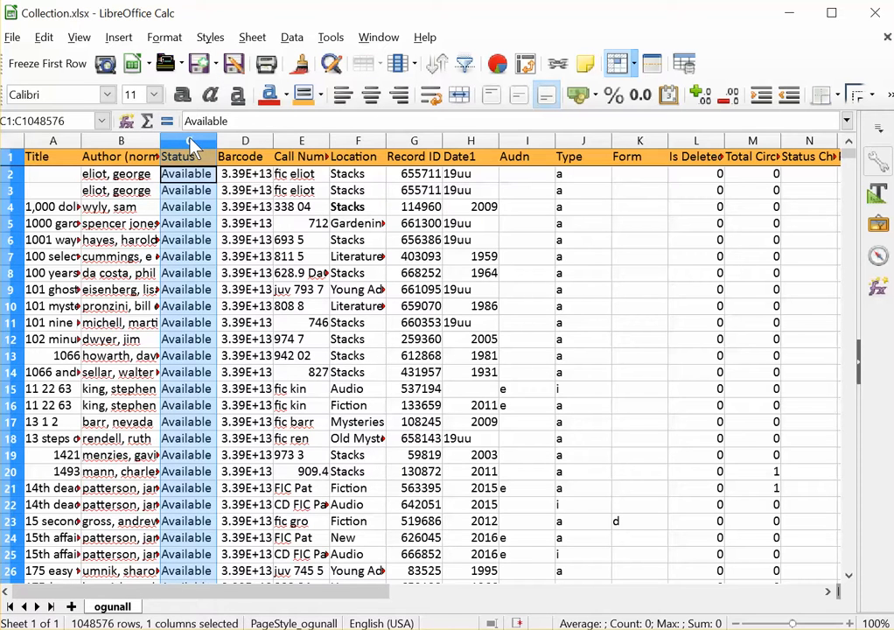
pyautogui.click(287, 225)
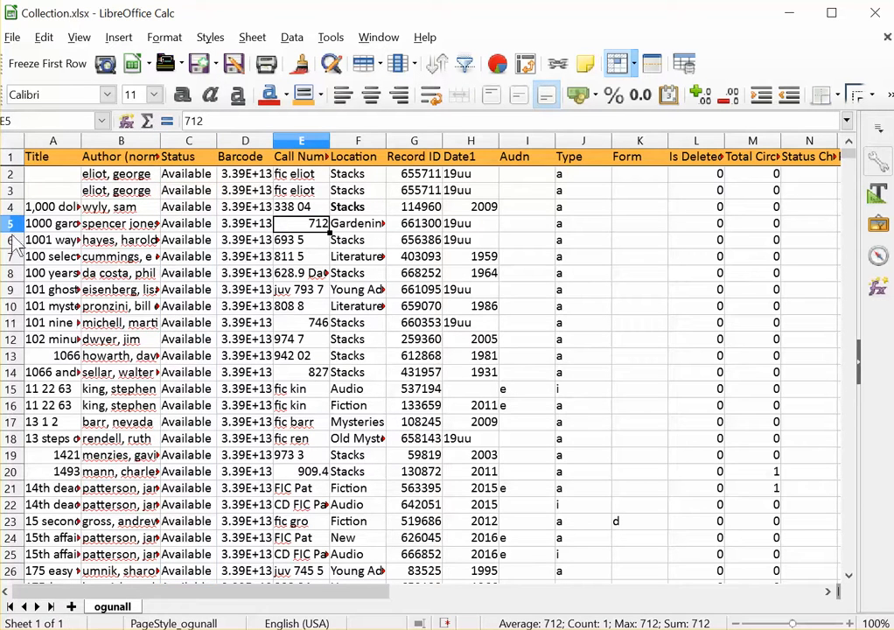
pyautogui.click(11, 225)
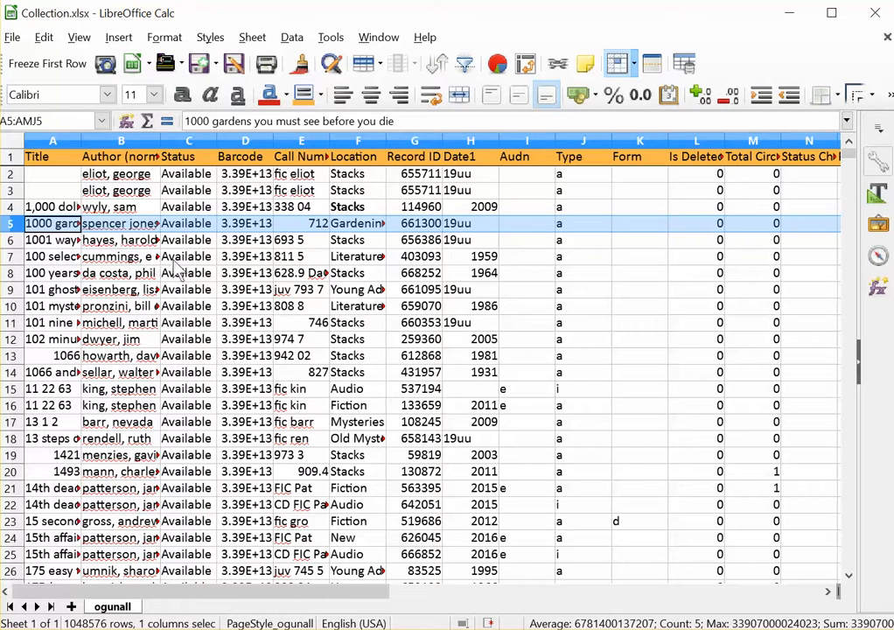
# Select the block of call numbers and locations in E6:F8, and clear the selection by choosing cell E4.
pyautogui.click(285, 241)
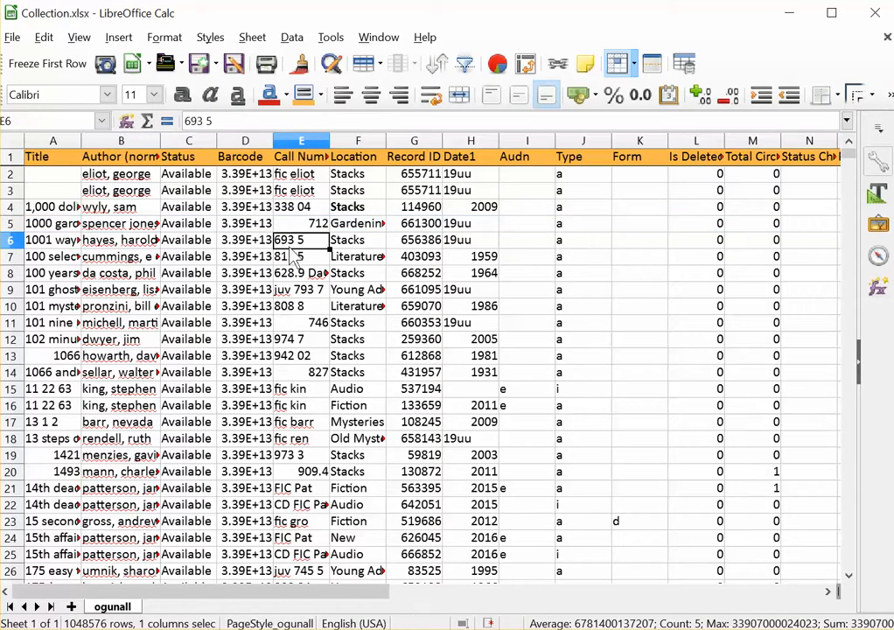
pyautogui.moveTo(304, 238); pyautogui.dragTo(376, 287)
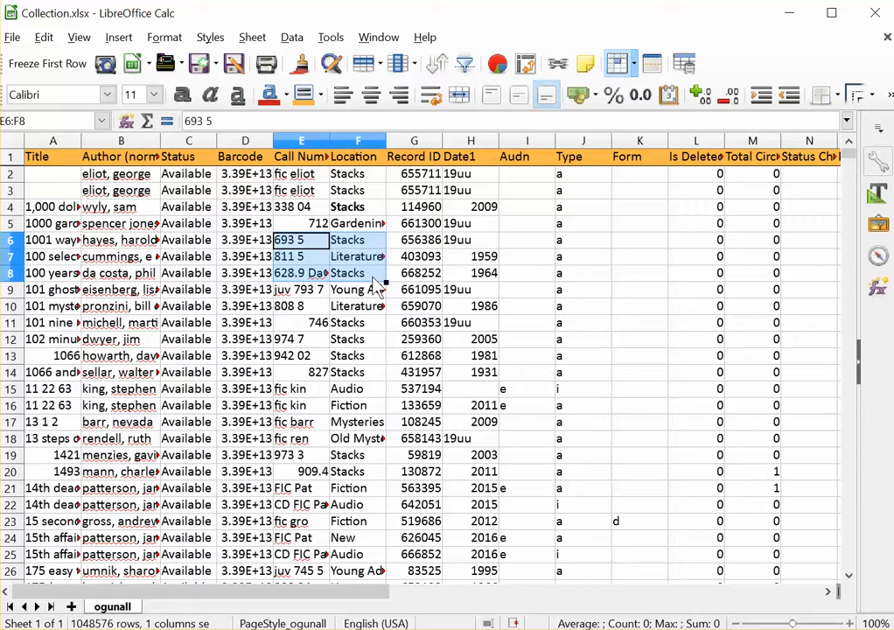
pyautogui.click(288, 206)
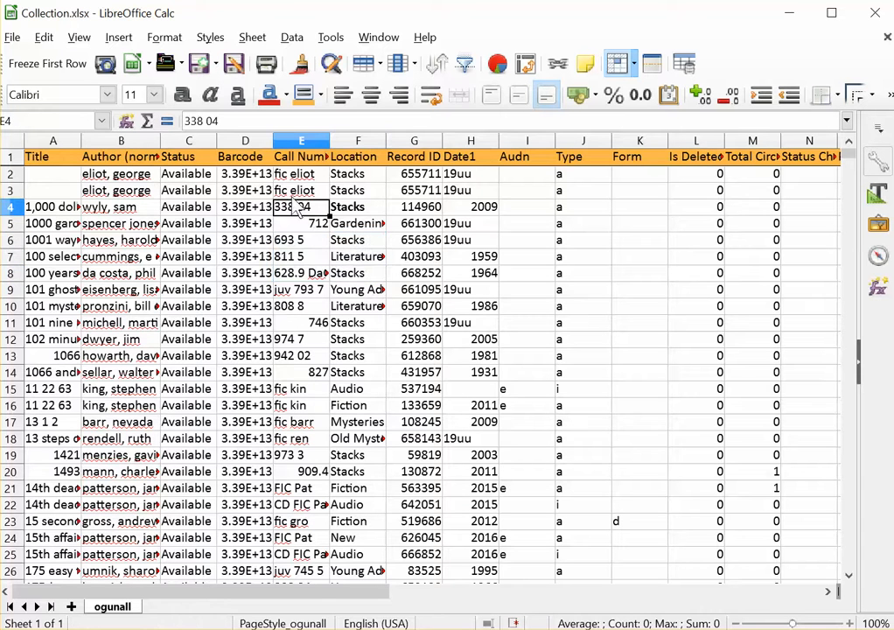
# Select the whole columns E through H, followed by the whole rows 6 through 12.
pyautogui.click(299, 150)
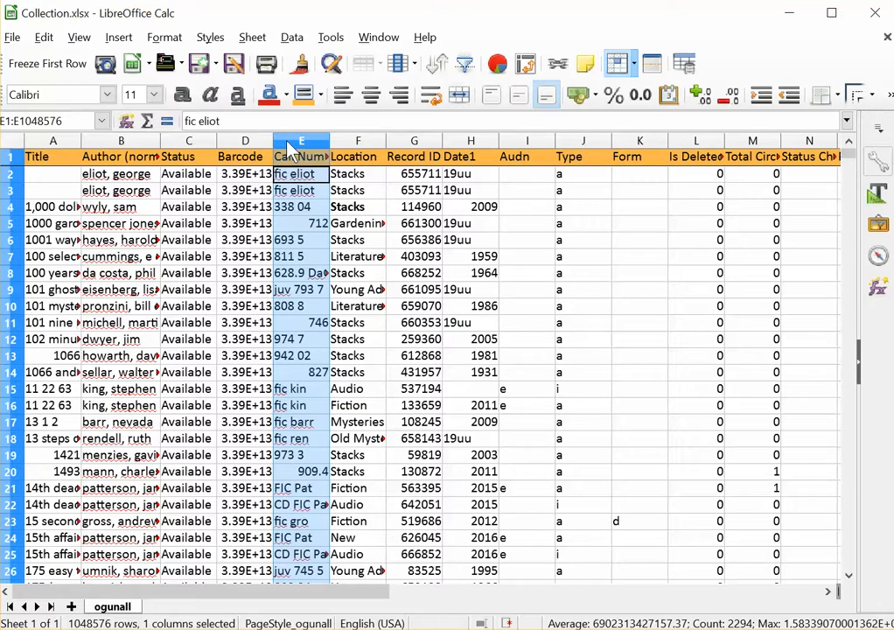
pyautogui.moveTo(299, 149); pyautogui.dragTo(470, 156)
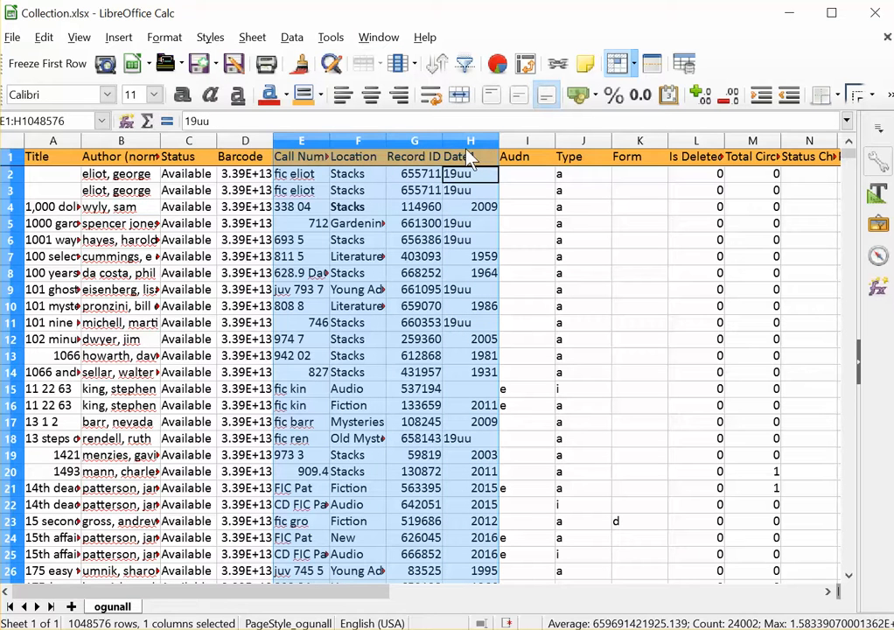
pyautogui.click(10, 241)
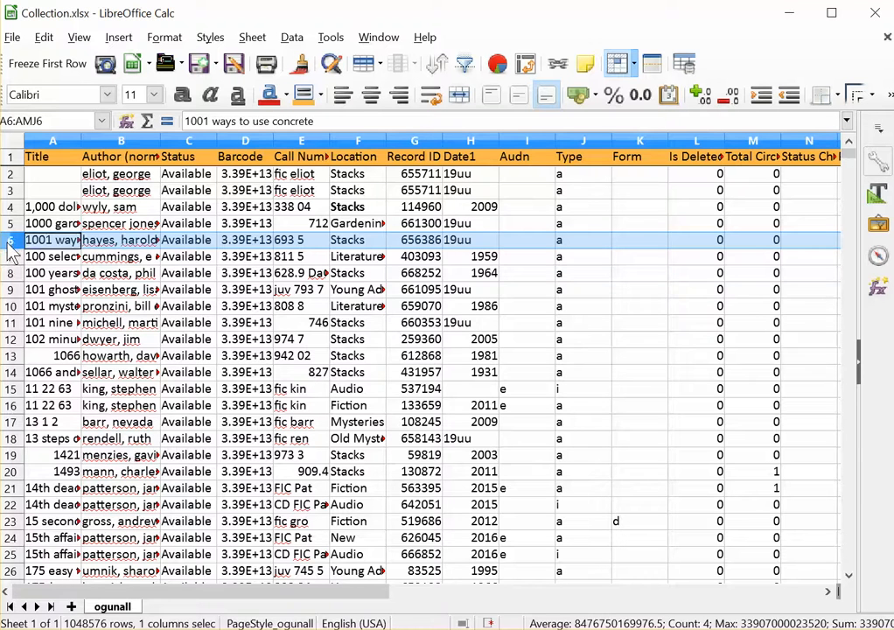
pyautogui.moveTo(10, 247); pyautogui.dragTo(14, 343)
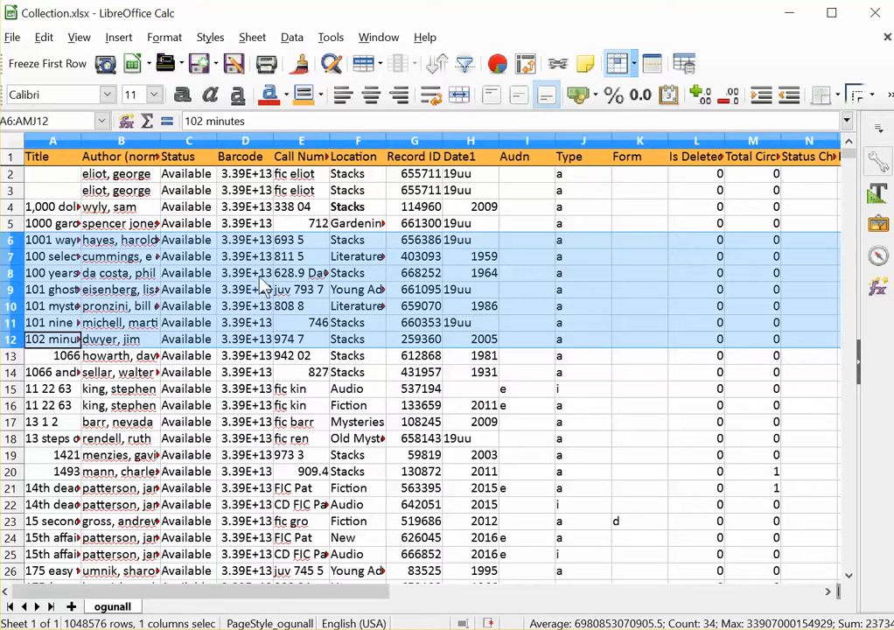
pyautogui.click(173, 278)
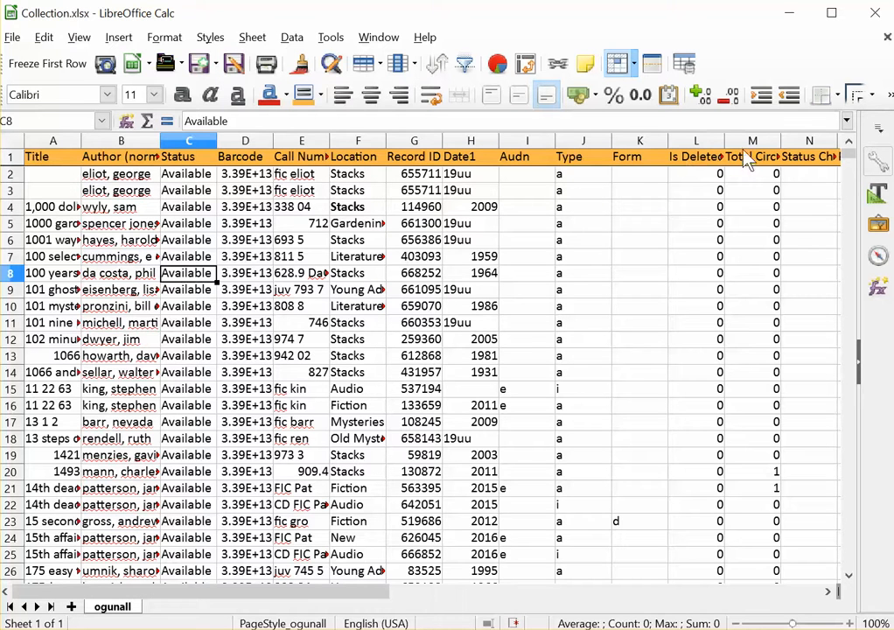
# Examine the Title, Author, Status and Barcode header cells and the barcode in D3.
pyautogui.click(46, 161)
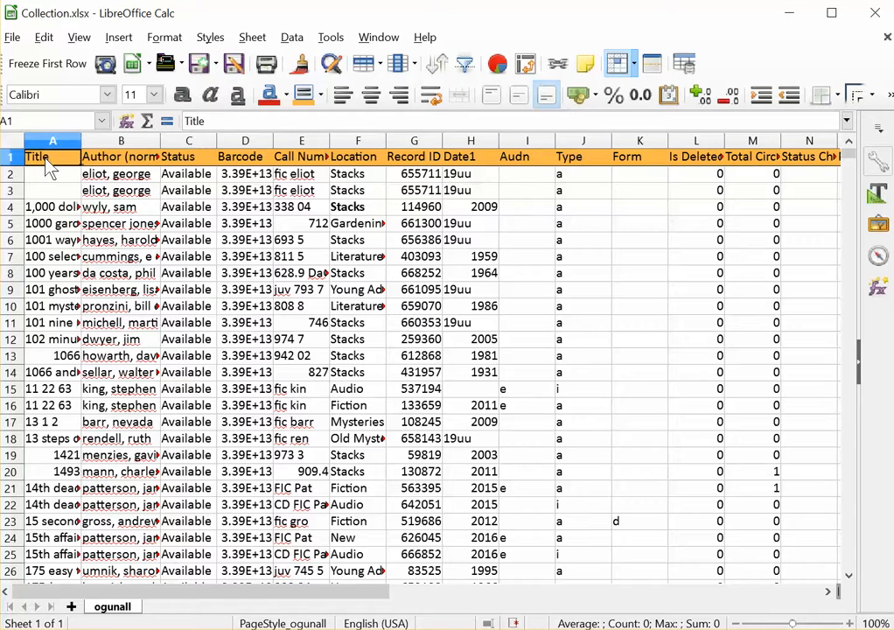
pyautogui.click(92, 158)
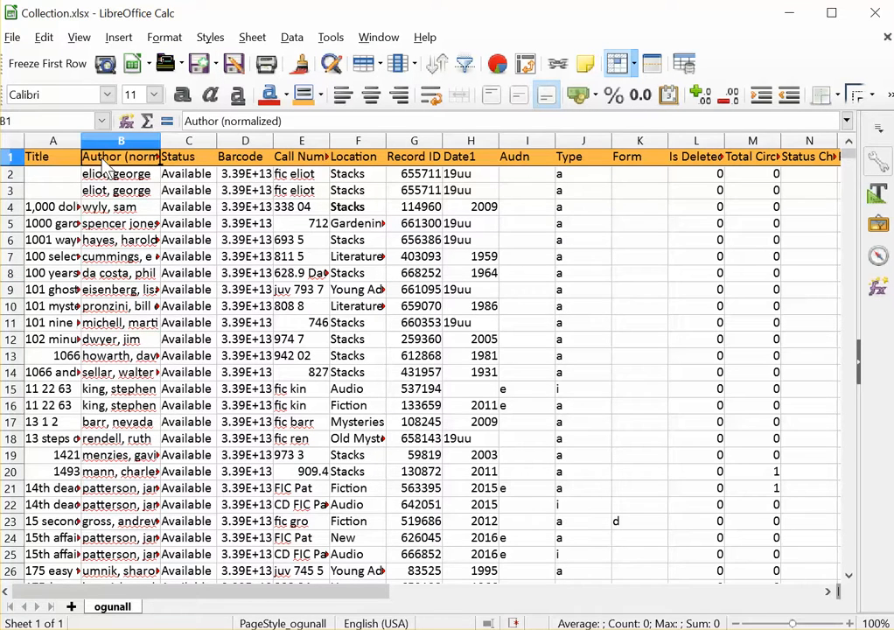
pyautogui.click(209, 160)
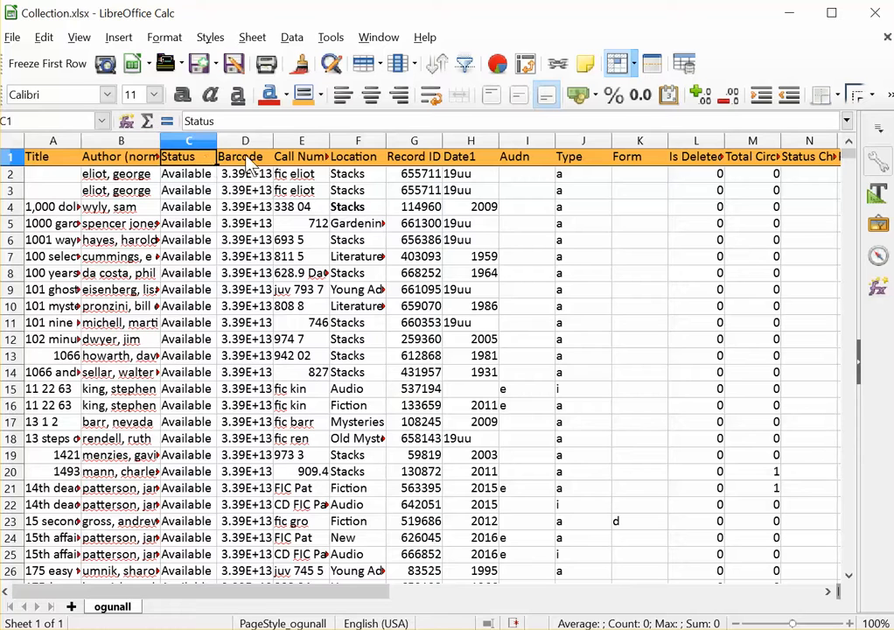
pyautogui.click(226, 157)
pyautogui.click(232, 194)
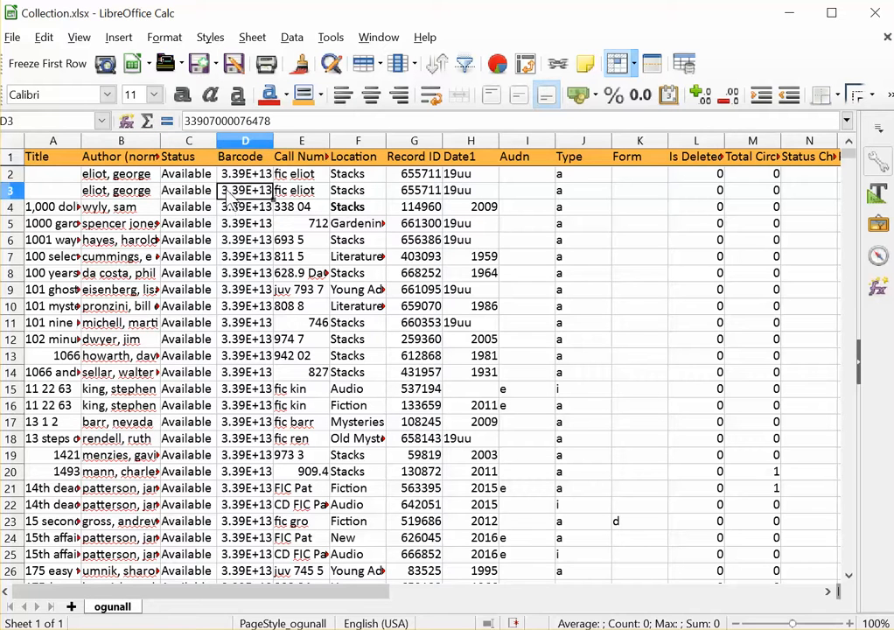
# Select the header cells A1:O1 and choose Brick as their font color in the cell formatting settings.
pyautogui.click(46, 163)
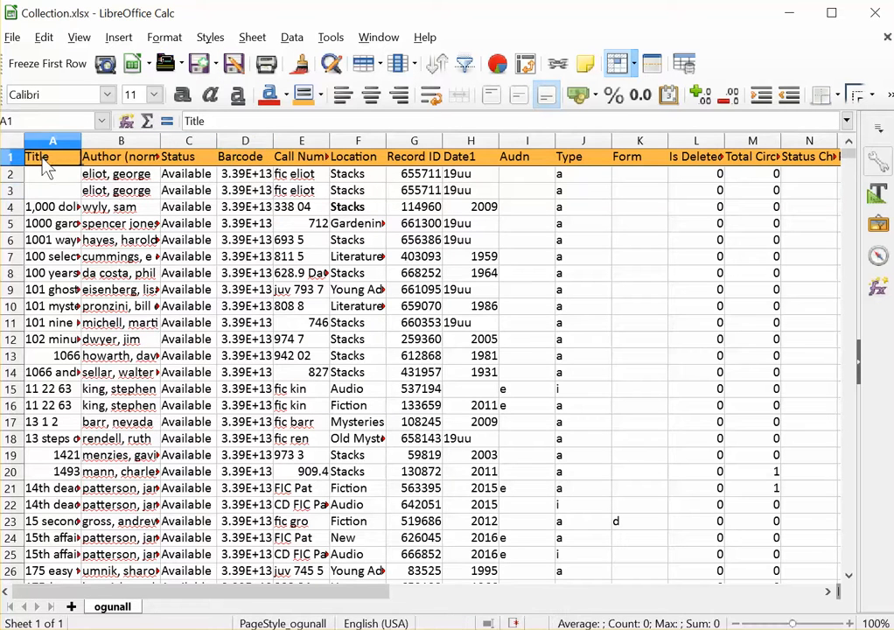
pyautogui.moveTo(48, 166); pyautogui.dragTo(807, 167)
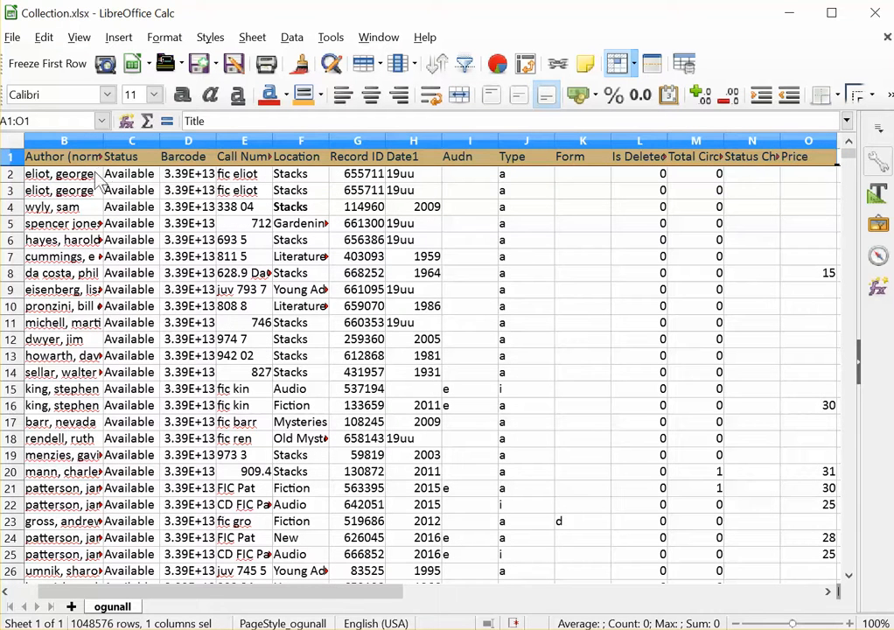
pyautogui.click(163, 40)
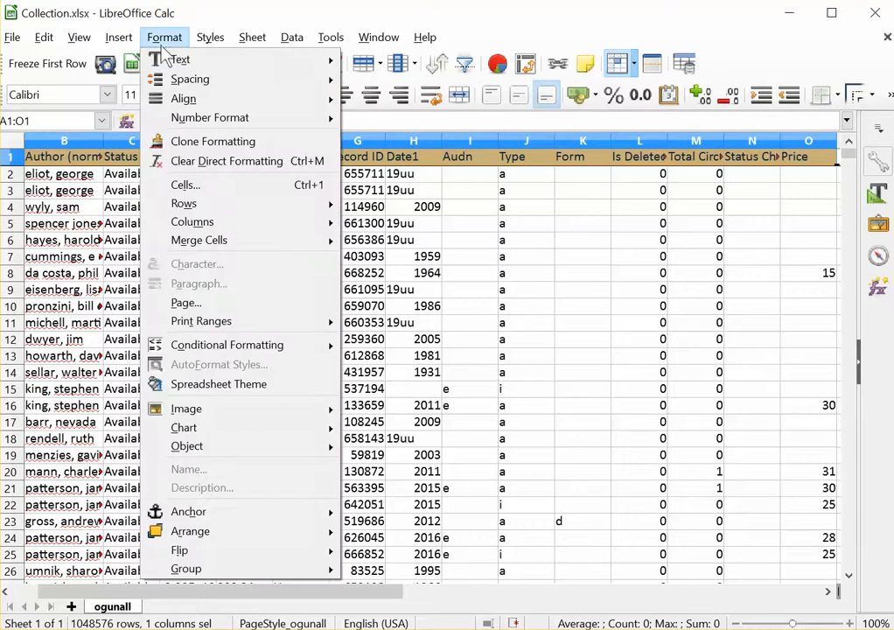
pyautogui.click(178, 183)
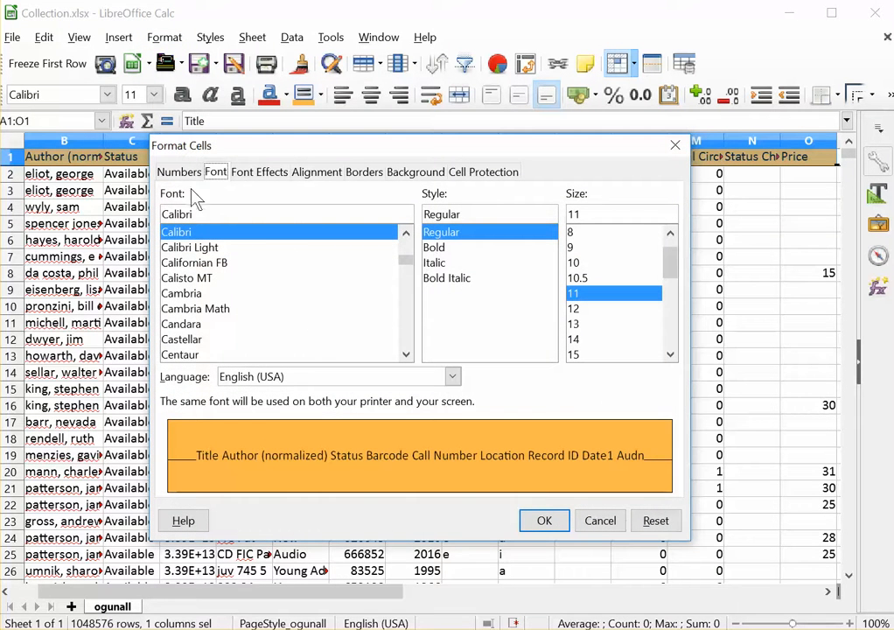
pyautogui.click(254, 173)
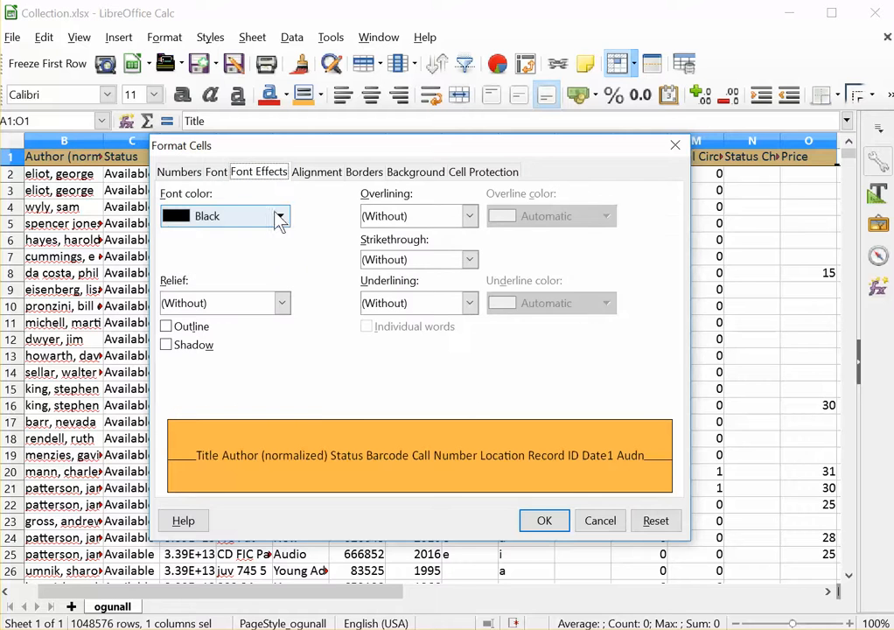
pyautogui.click(286, 222)
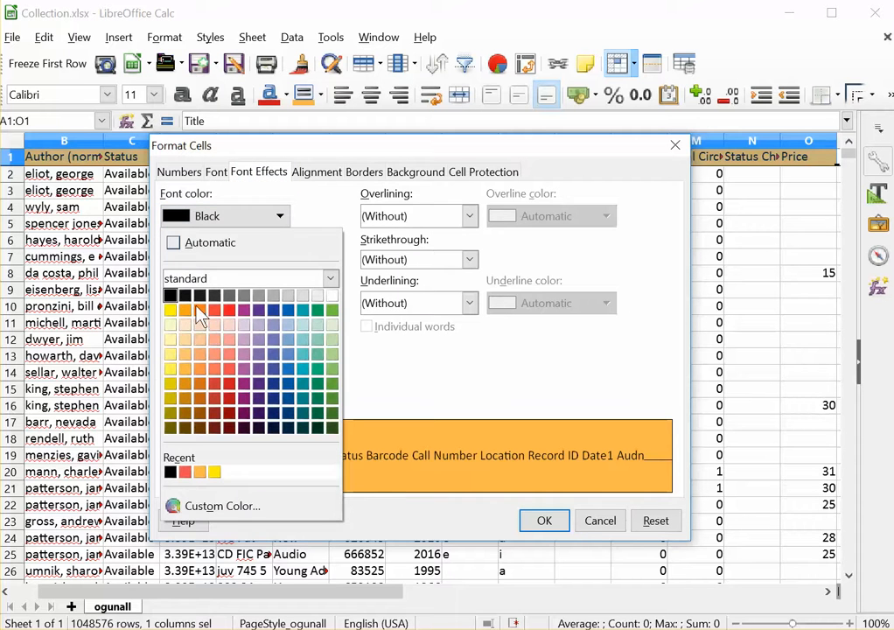
pyautogui.click(214, 311)
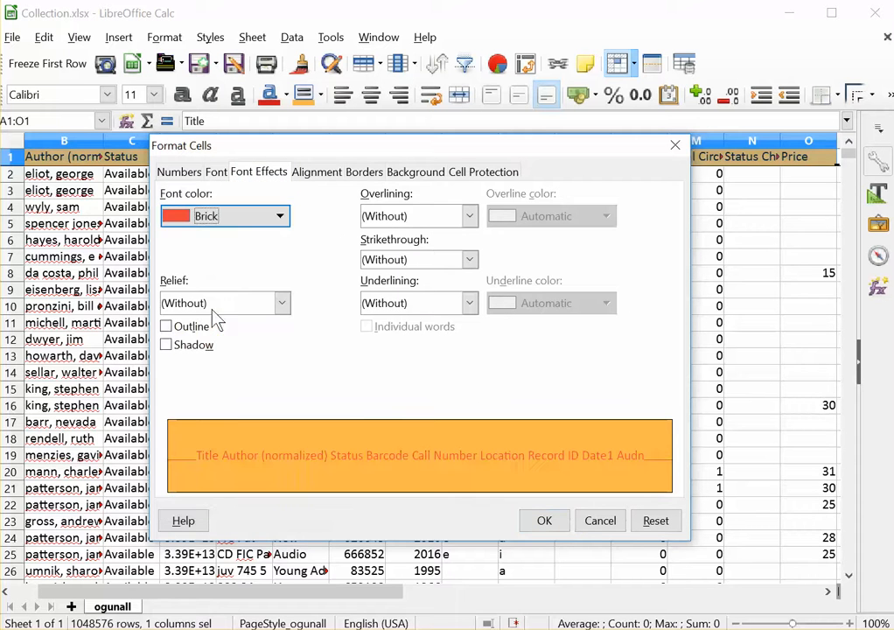
# Give the selected header cells a 0.75 pt black outer box border, apply the formatting, and deselect them by choosing cell E5.
pyautogui.click(340, 177)
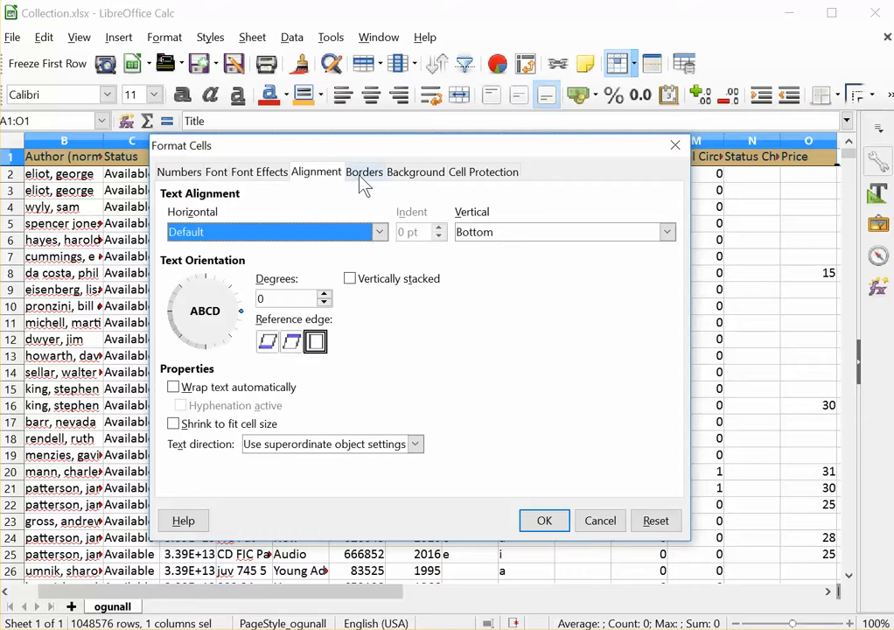
pyautogui.click(364, 173)
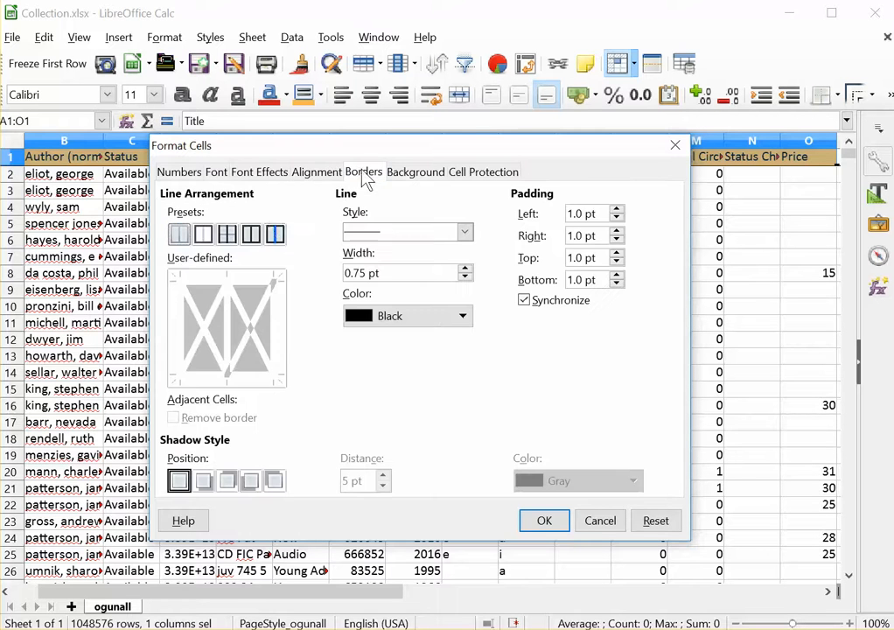
pyautogui.click(203, 235)
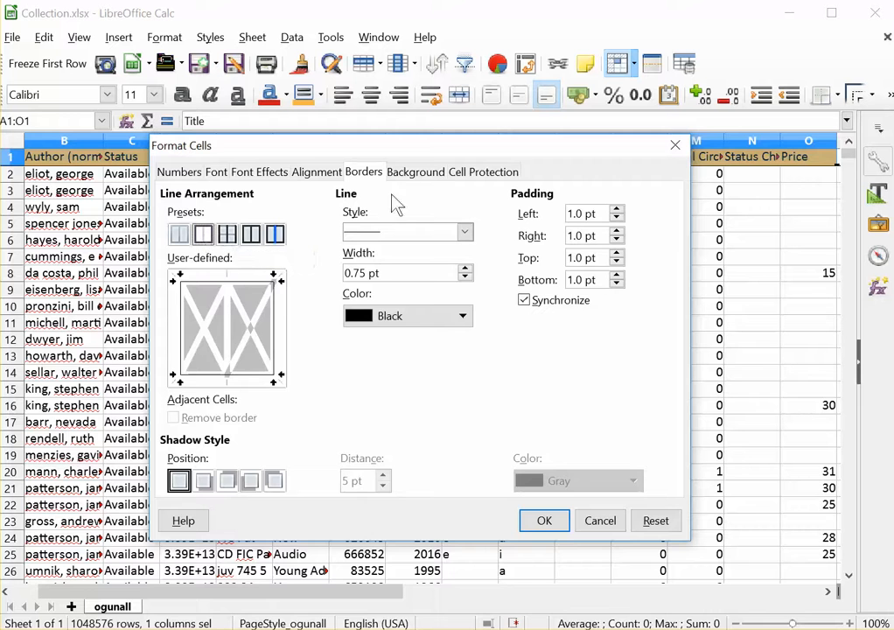
pyautogui.click(539, 522)
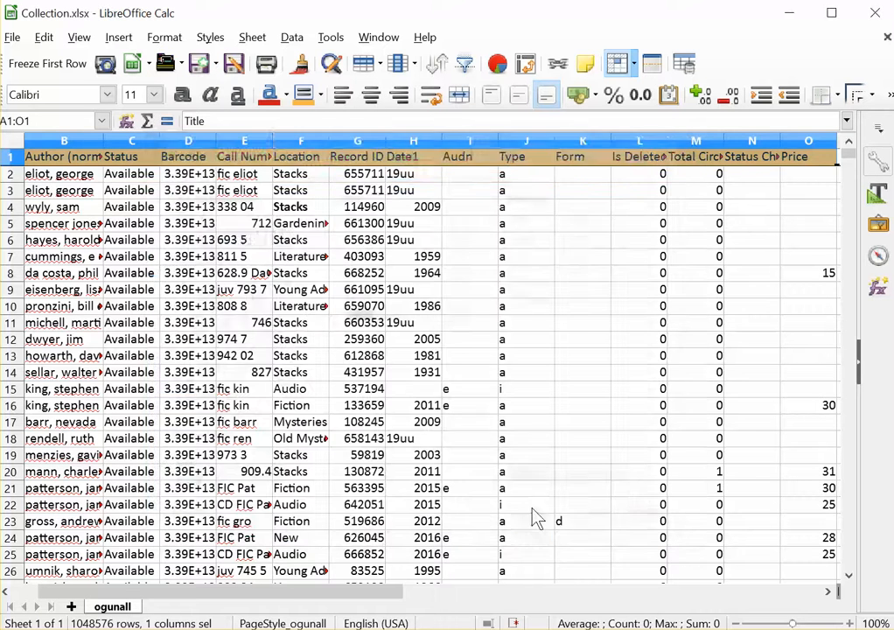
pyautogui.click(235, 226)
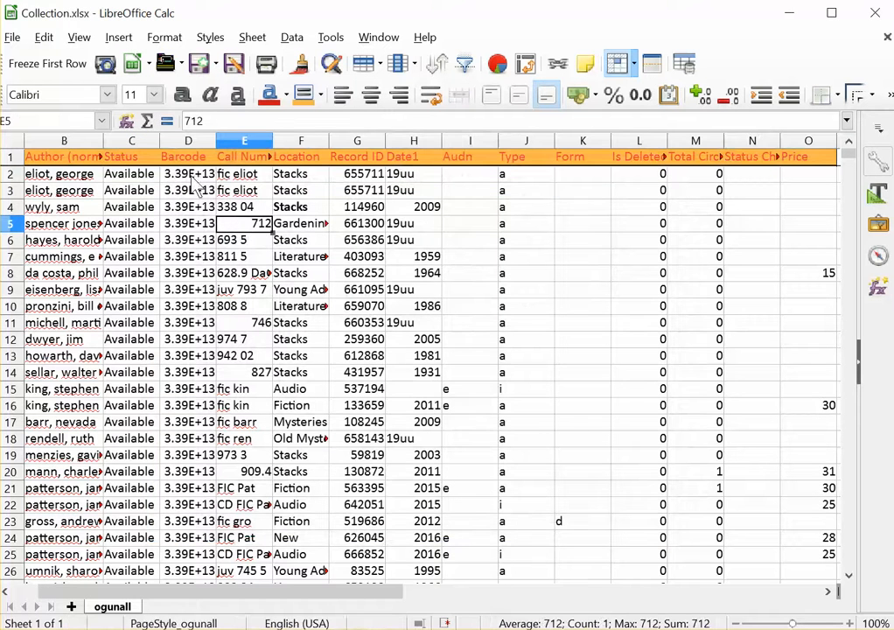
# Freeze the first row so the column headers stay in view while browsing the records.
pyautogui.click(182, 171)
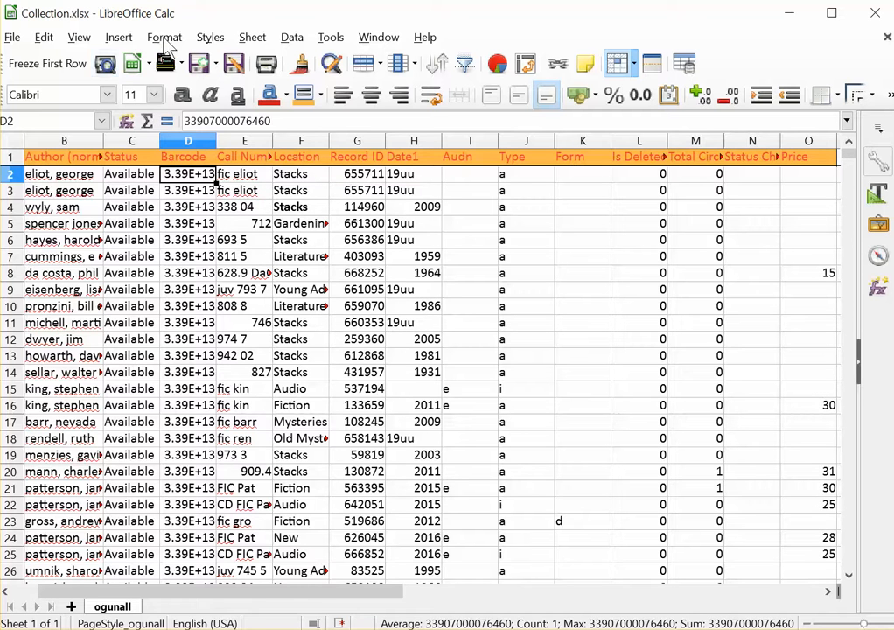
pyautogui.click(79, 38)
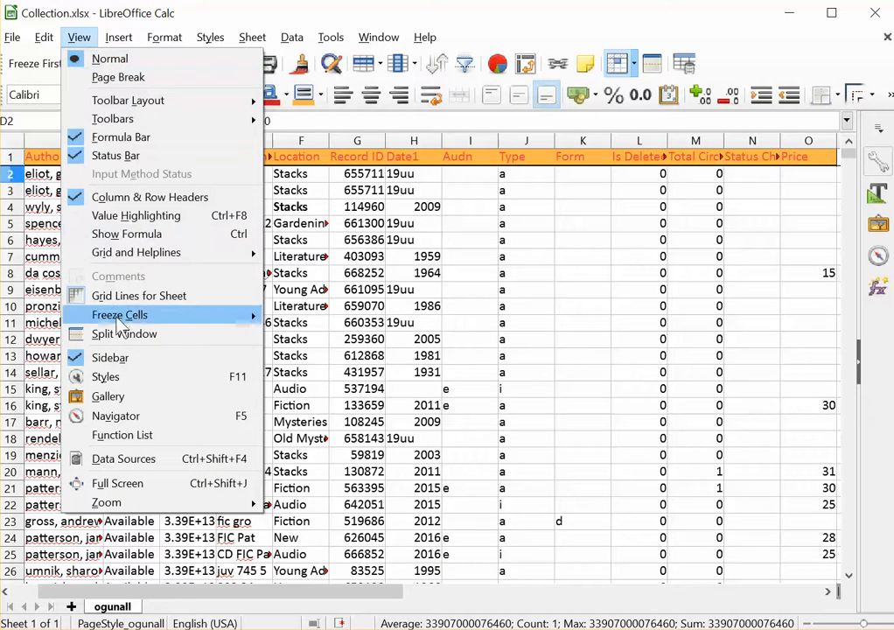
pyautogui.moveTo(122, 323)
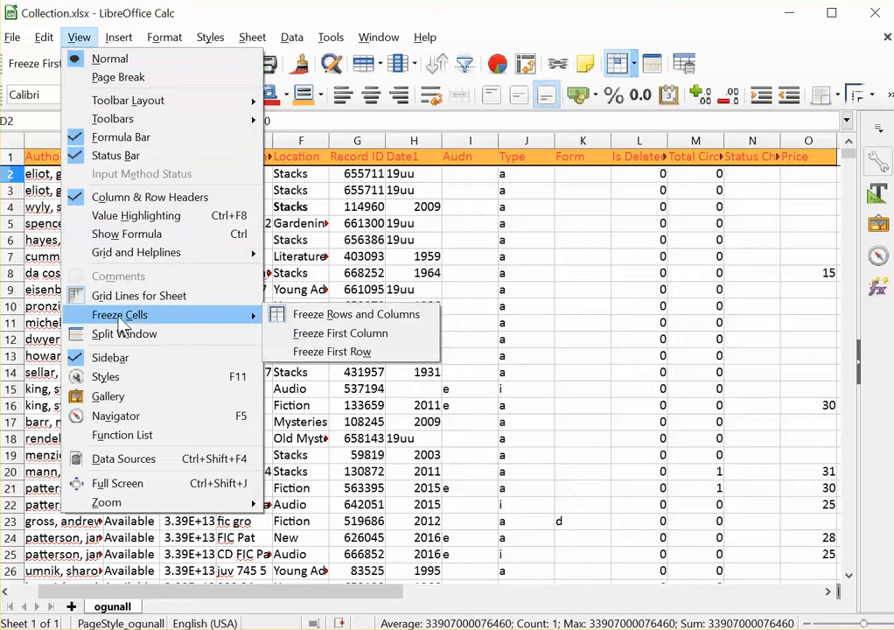
pyautogui.click(306, 352)
pyautogui.scroll(-4, 201, 206)
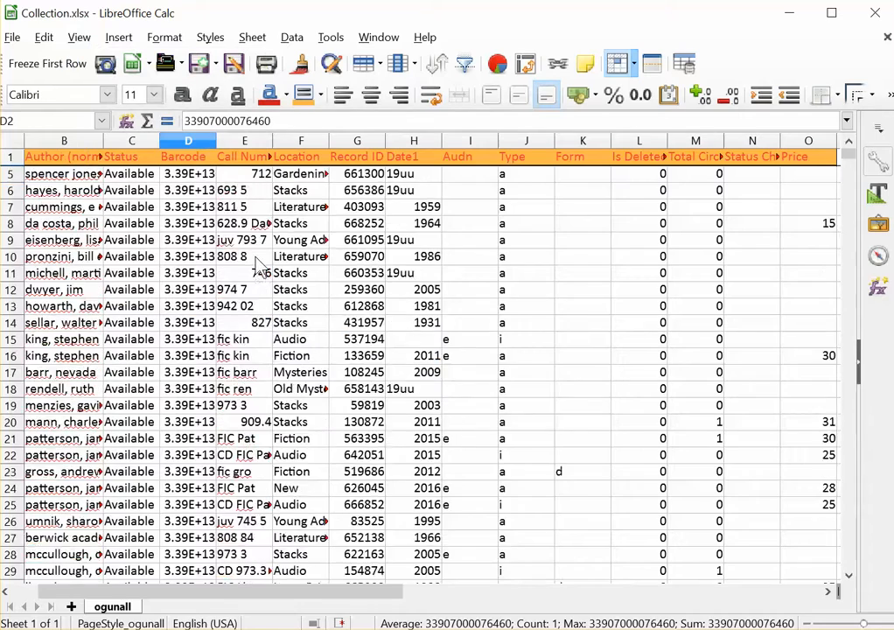
pyautogui.scroll(-4, 263, 316)
pyautogui.scroll(8, 263, 317)
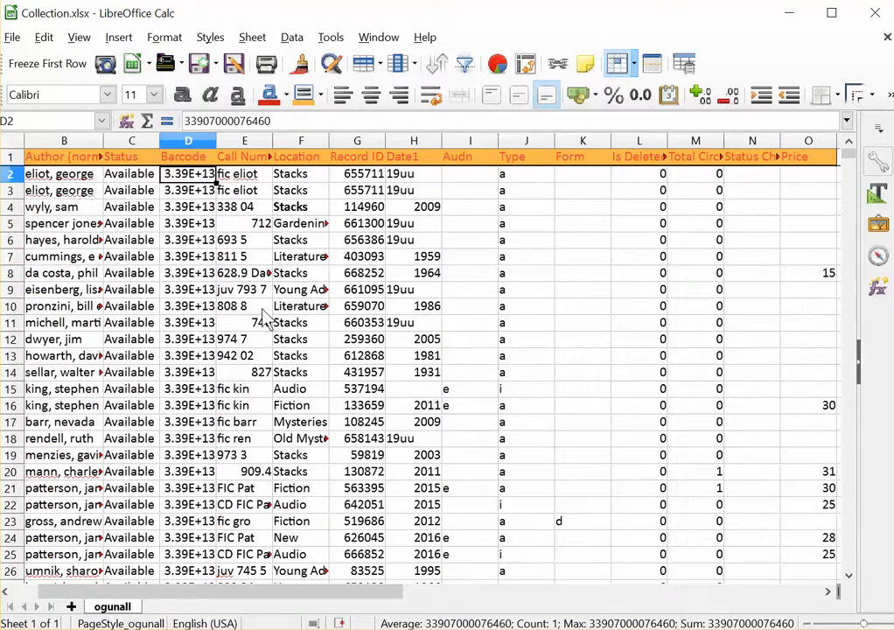
pyautogui.scroll(-5, 263, 453)
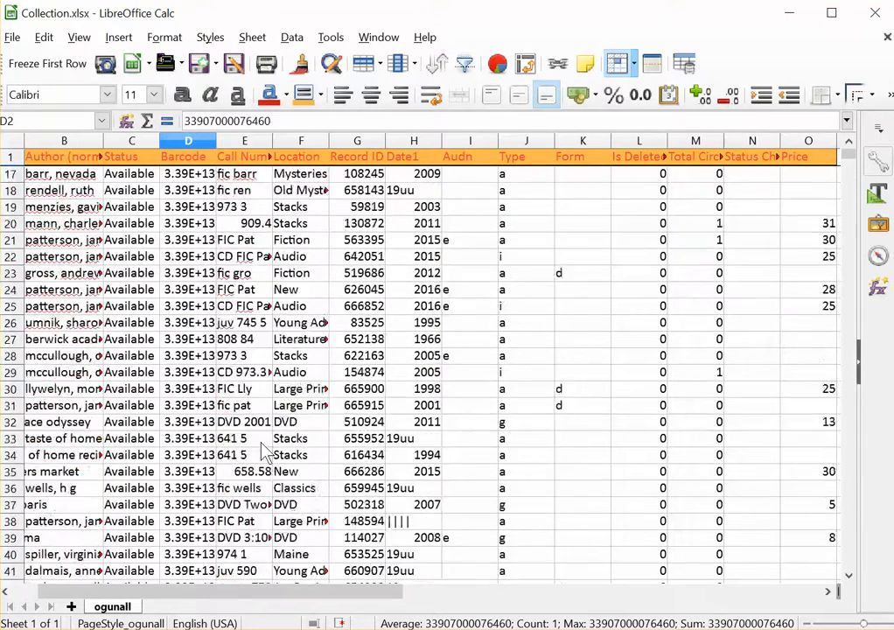
pyautogui.scroll(2, 263, 453)
pyautogui.scroll(3, 264, 453)
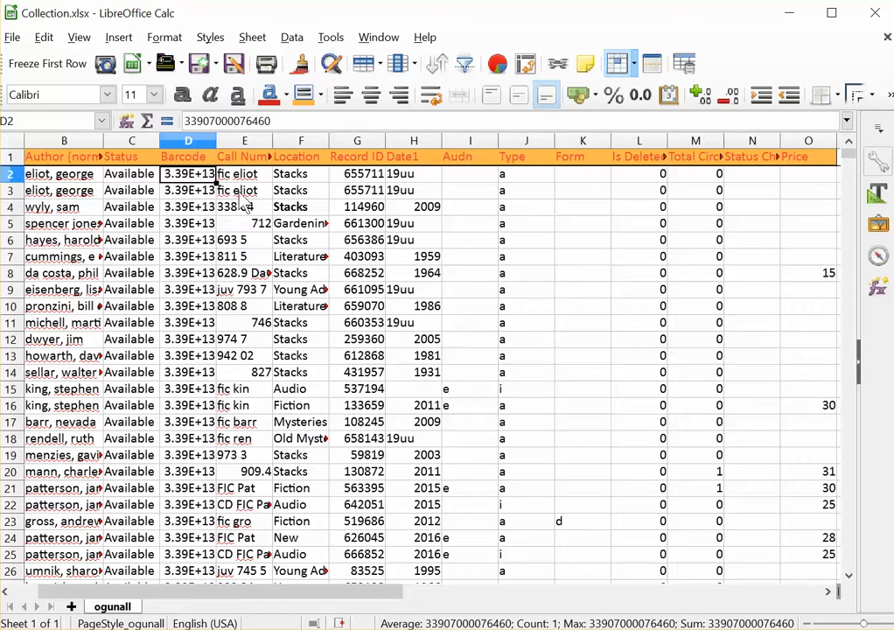
# Hide the Record ID column (G), and deselect by choosing the location cell F5.
pyautogui.click(295, 225)
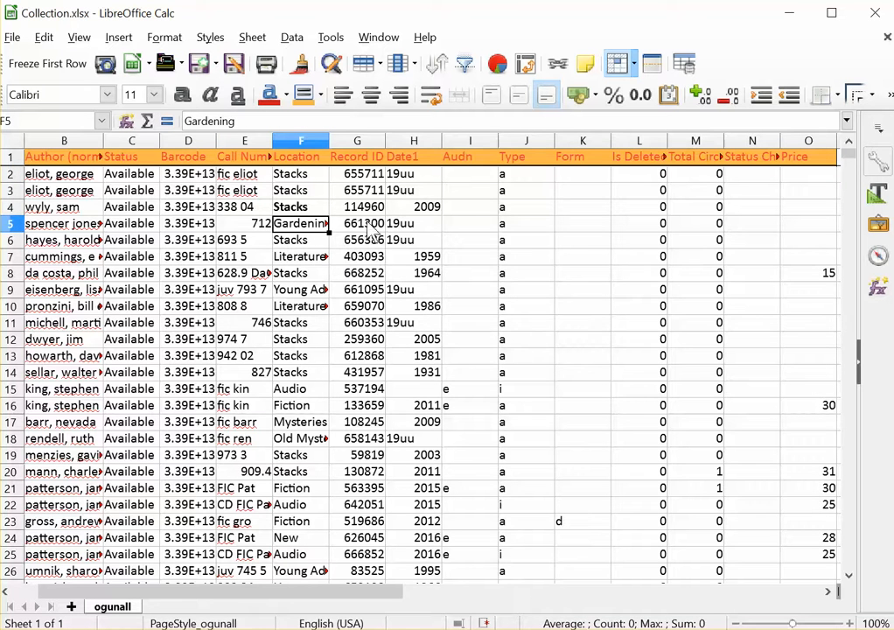
pyautogui.click(357, 141)
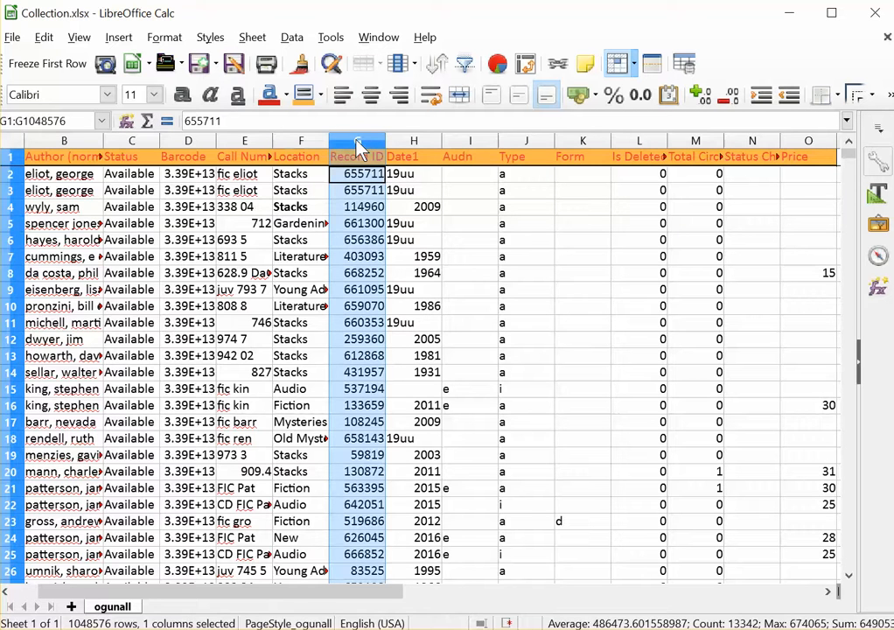
pyautogui.click(160, 44)
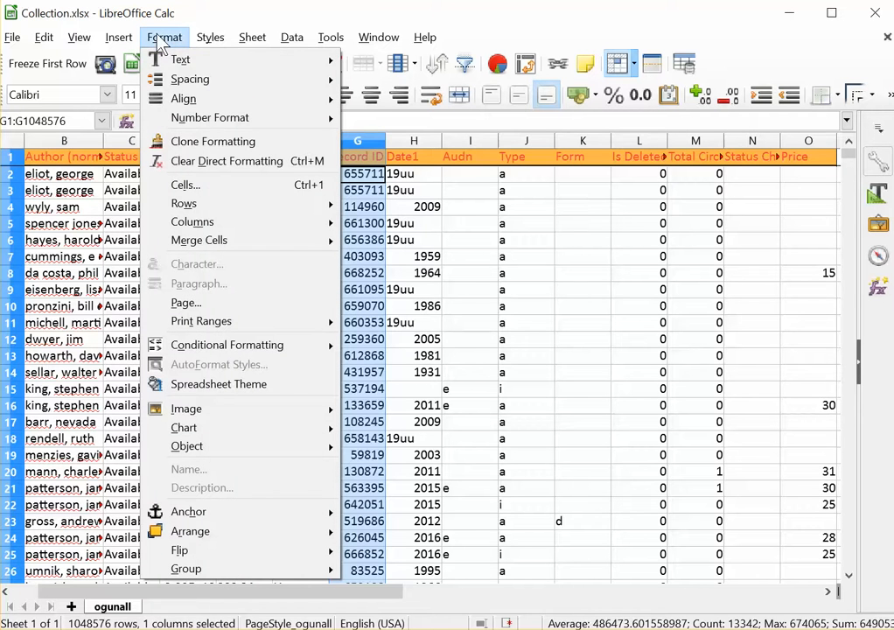
pyautogui.moveTo(192, 228)
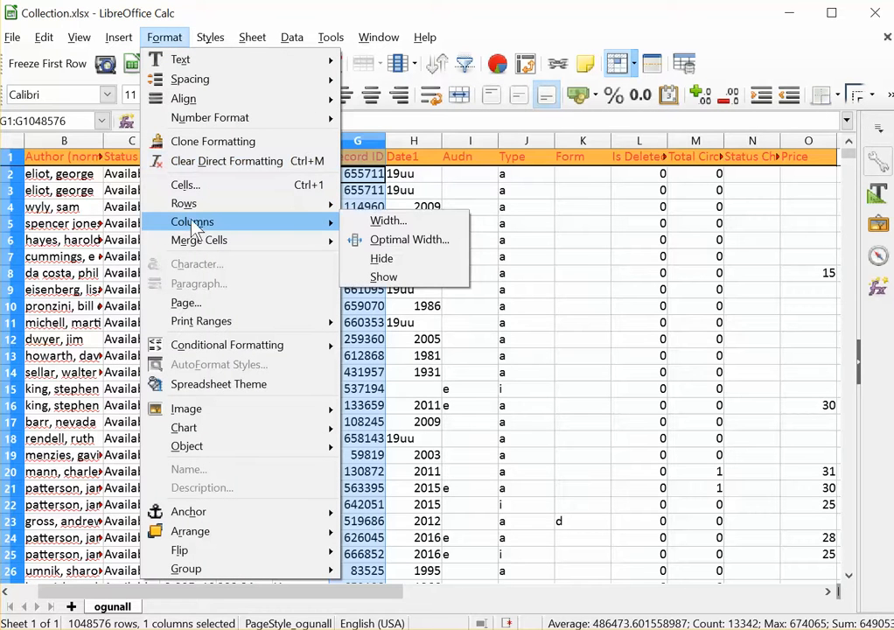
pyautogui.click(382, 260)
pyautogui.click(293, 223)
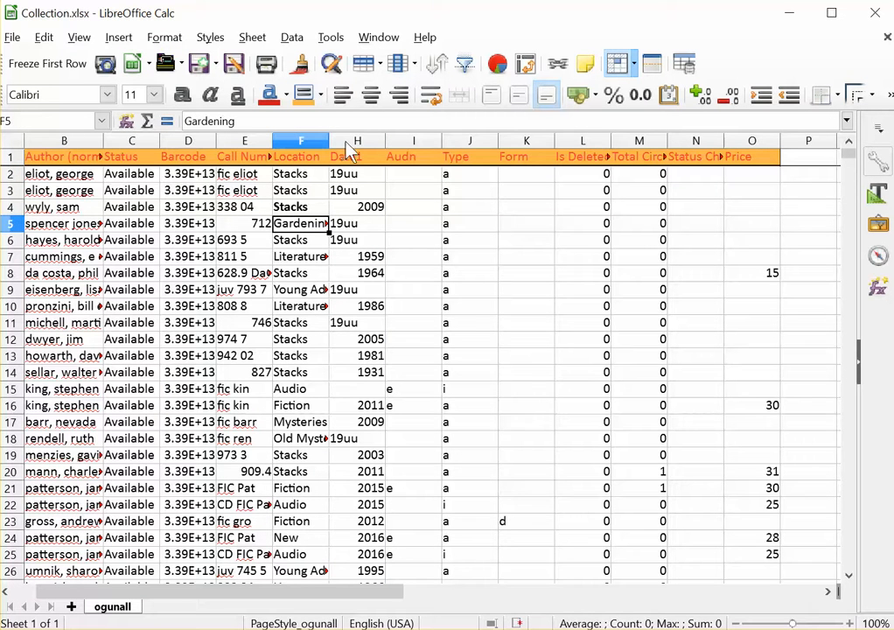
# Show the hidden column G again by selecting its neighbouring columns F through H, and deselect by choosing cell F4.
pyautogui.click(368, 143)
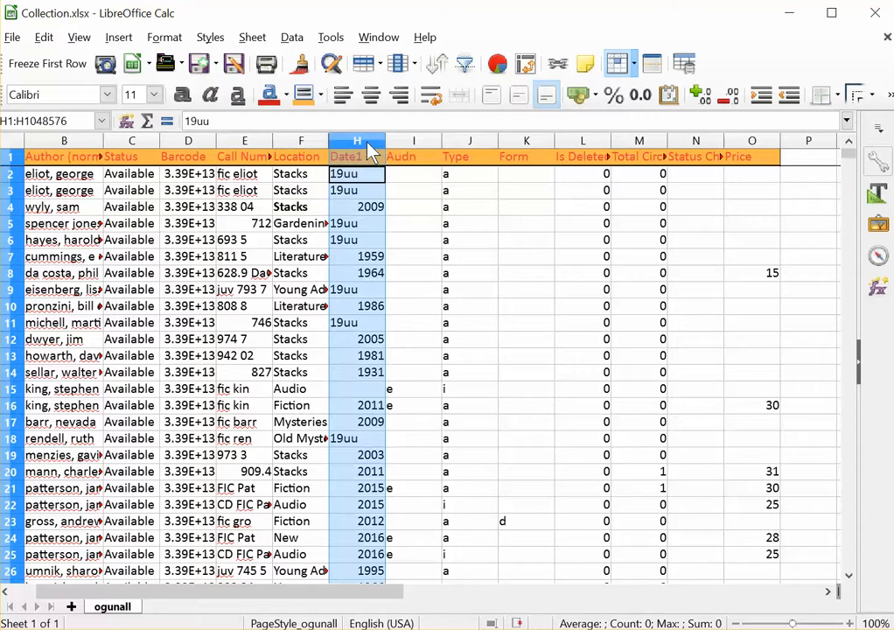
pyautogui.keyDown('shift'); pyautogui.click(307, 142); pyautogui.keyUp('shift')
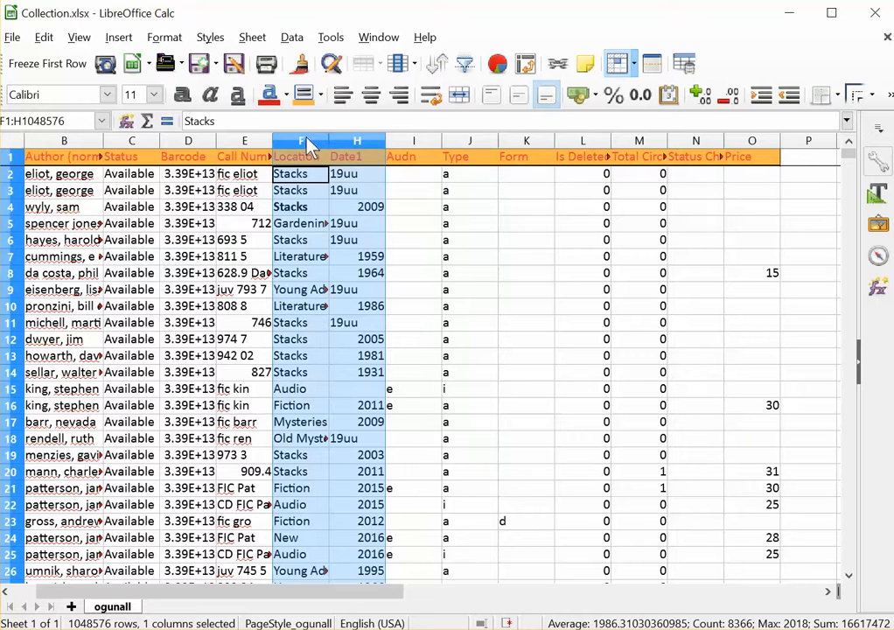
pyautogui.click(164, 38)
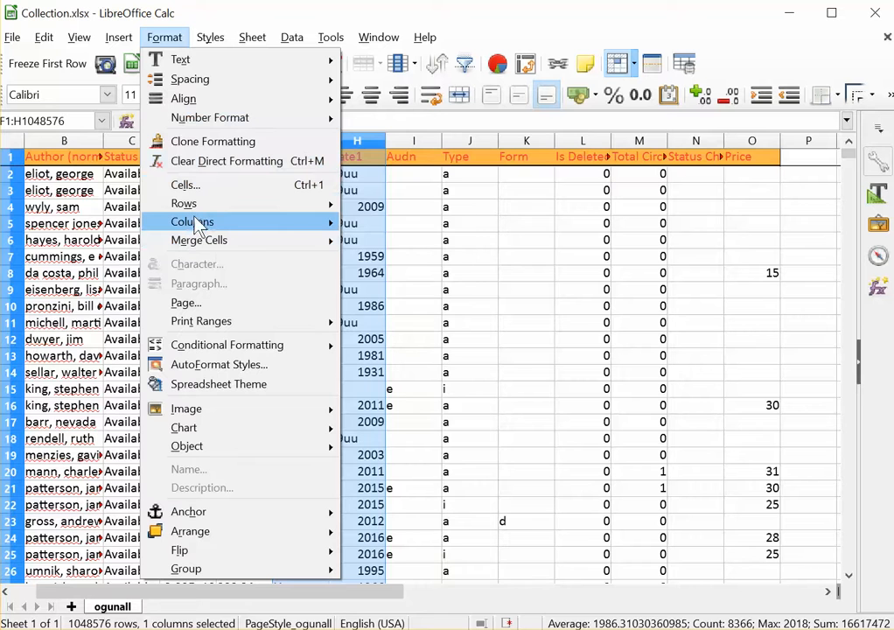
pyautogui.moveTo(199, 225)
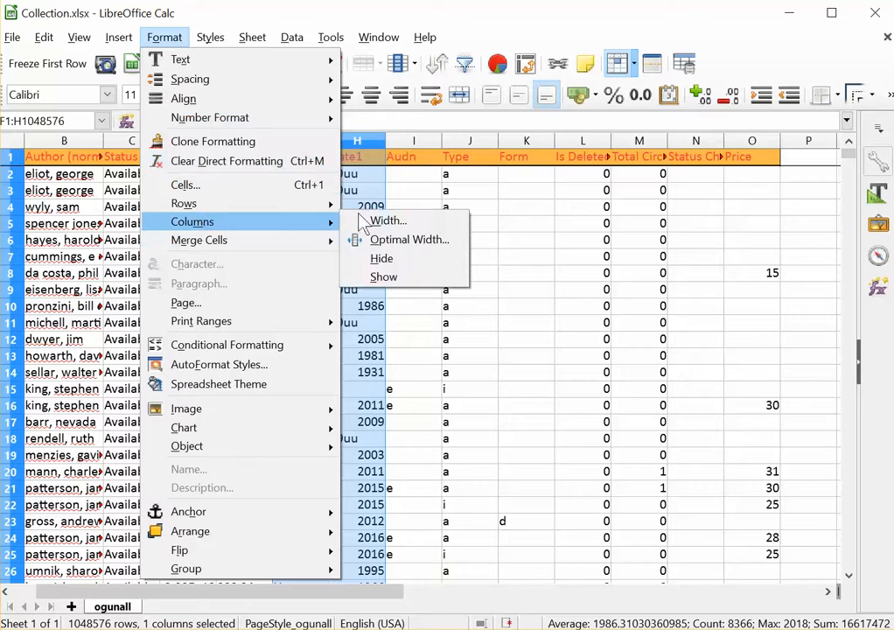
pyautogui.click(382, 278)
pyautogui.click(297, 208)
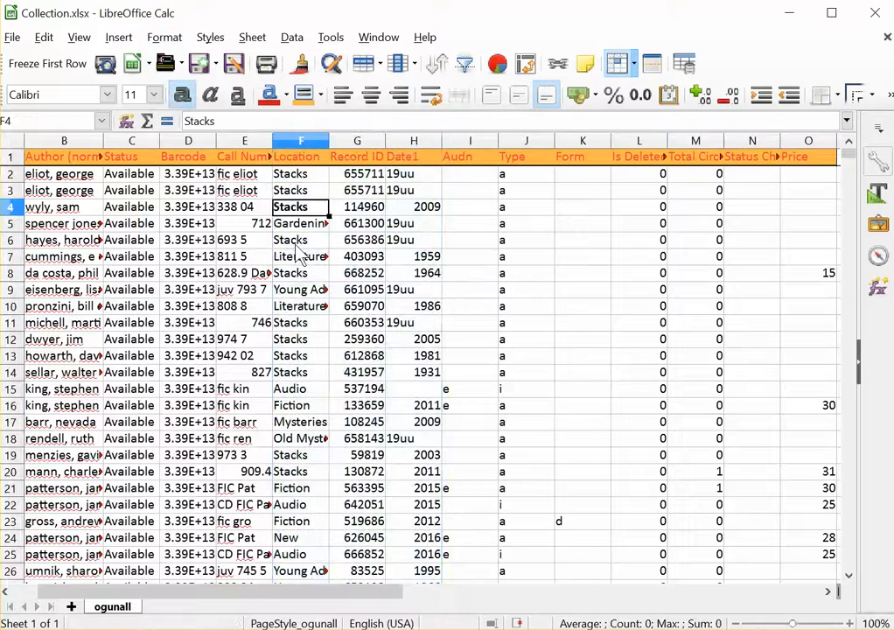
# Bring the Title column into view and widen it to about two and a half times its width.
pyautogui.click(202, 245)
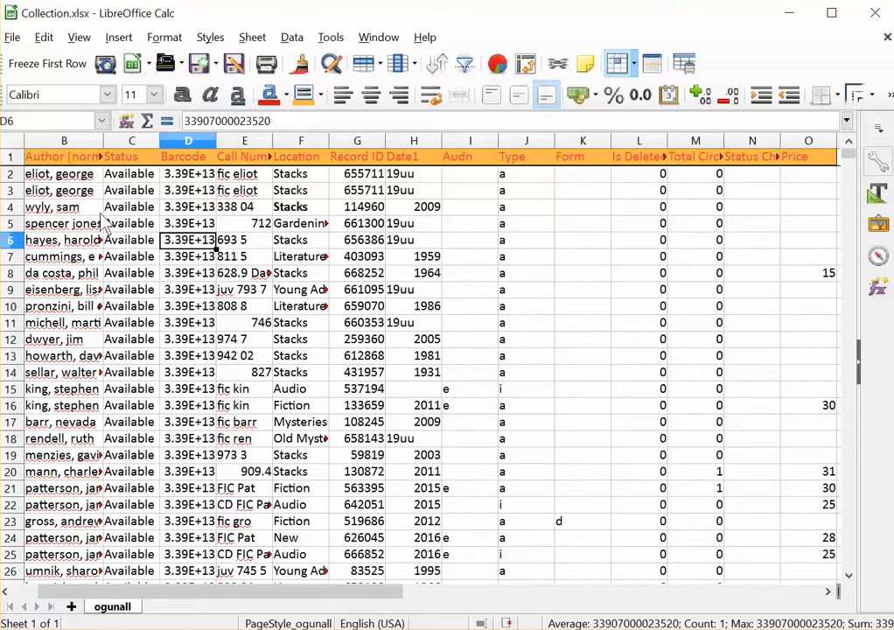
pyautogui.click(86, 245)
pyautogui.press('Left')
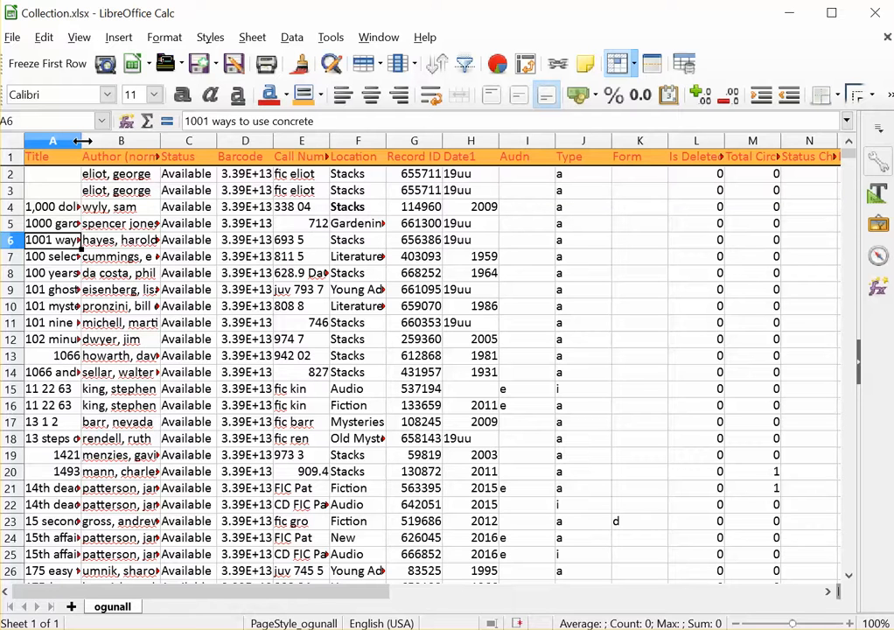
pyautogui.moveTo(81, 141); pyautogui.dragTo(161, 142)
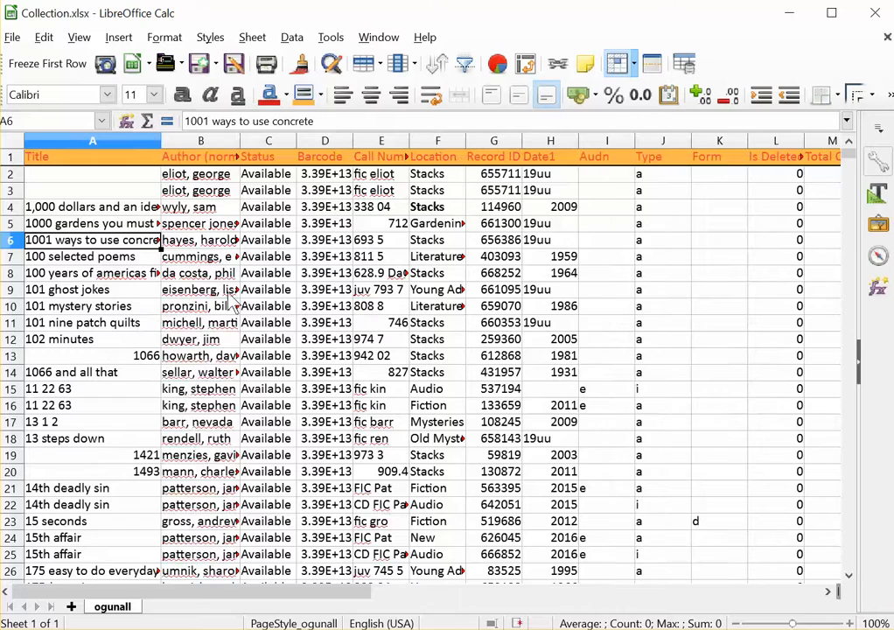
# Fit the width of the Author column automatically to its longest entry.
pyautogui.scroll(-5, 232, 301)
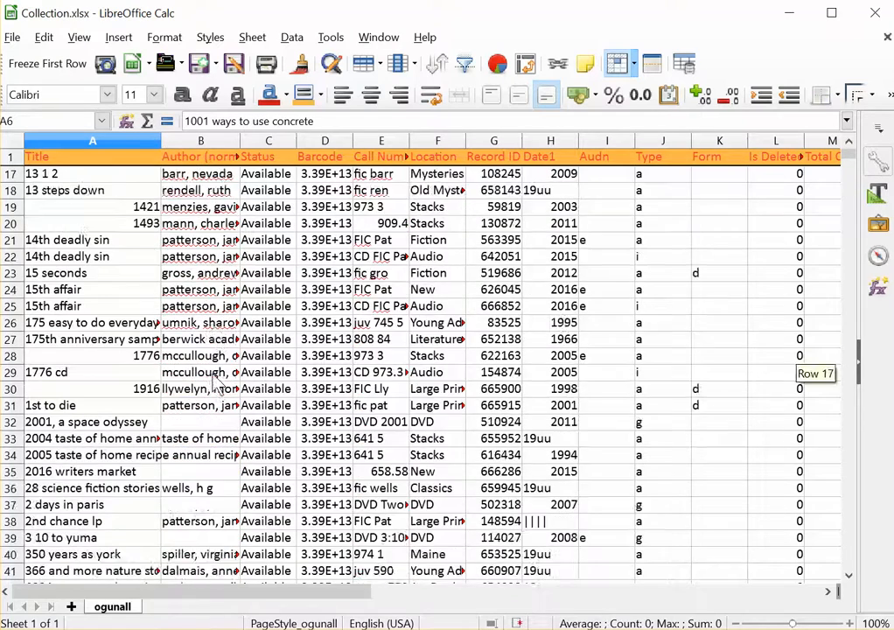
pyautogui.scroll(5, 217, 385)
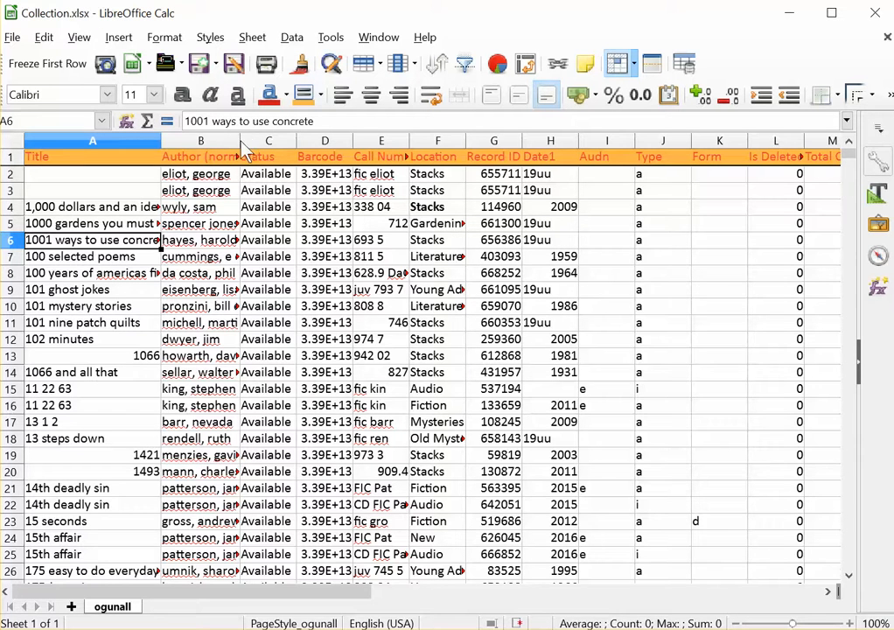
pyautogui.doubleClick(240, 141)
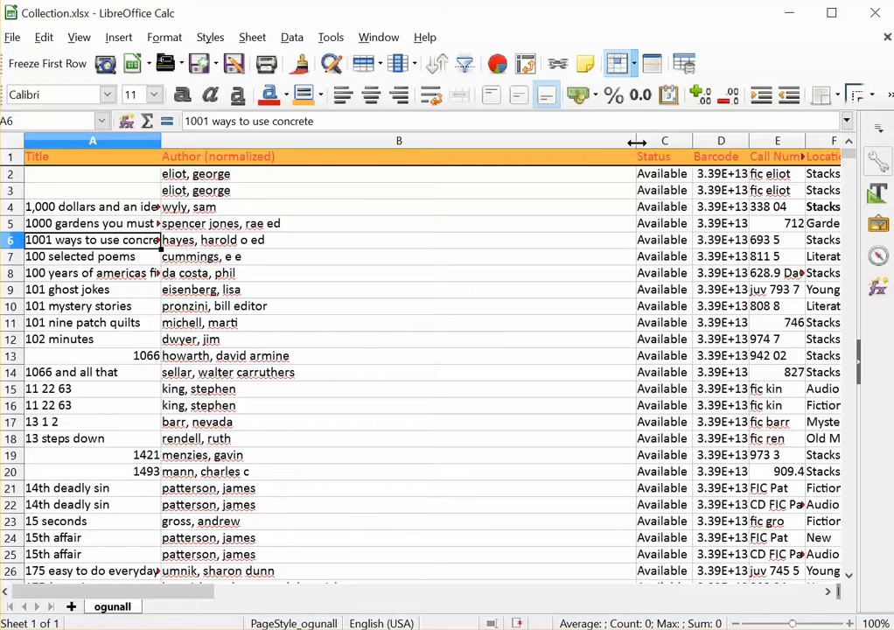
# Narrow the Author column to about 2.29 inches, accept that value in its column width settings, and deselect by choosing cell B5.
pyautogui.moveTo(636, 140); pyautogui.dragTo(362, 144)
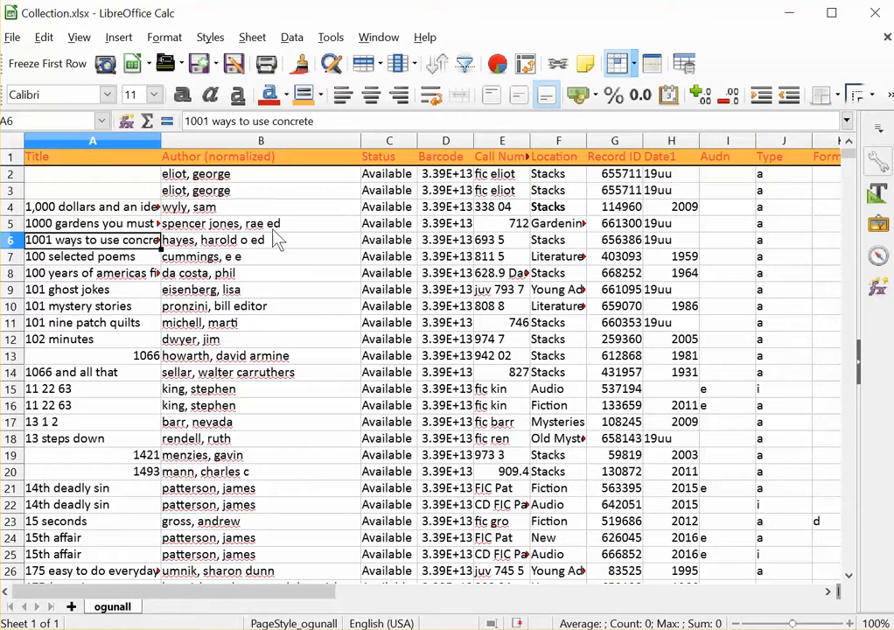
pyautogui.click(270, 144)
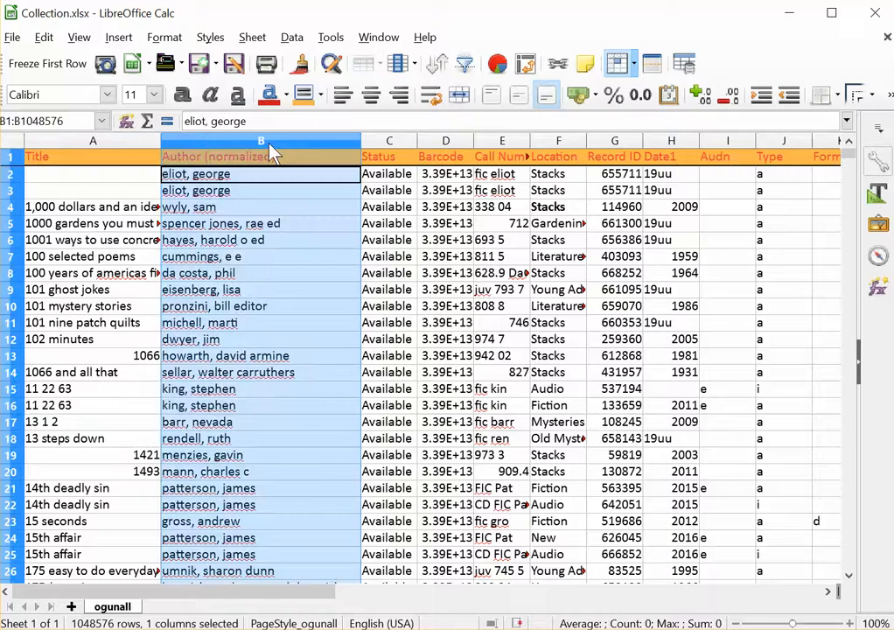
pyautogui.click(163, 39)
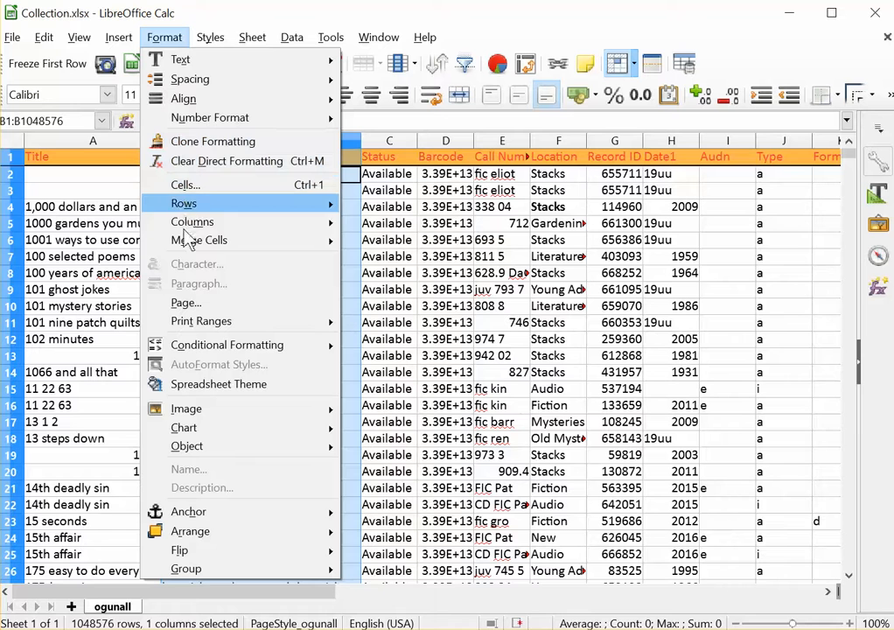
pyautogui.moveTo(193, 225)
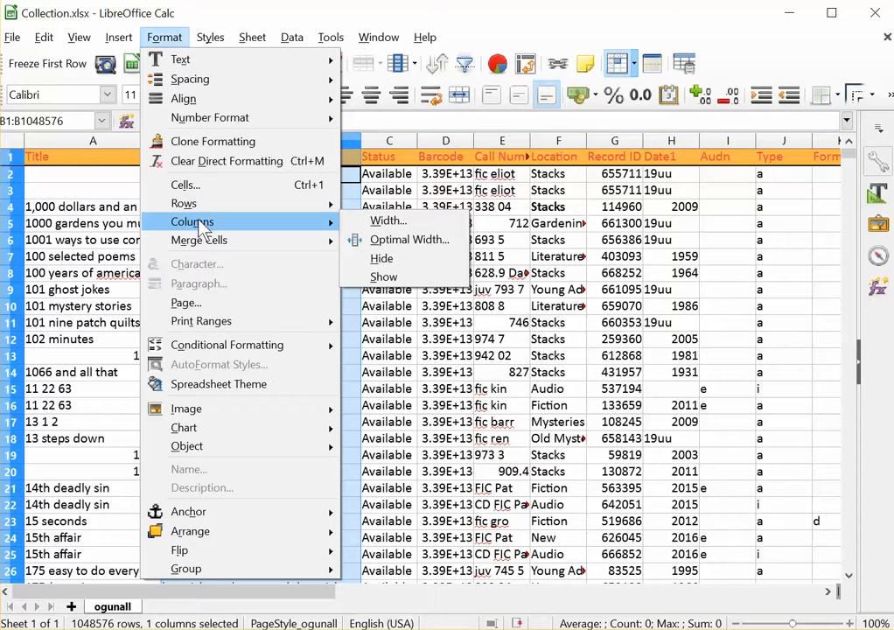
pyautogui.click(390, 223)
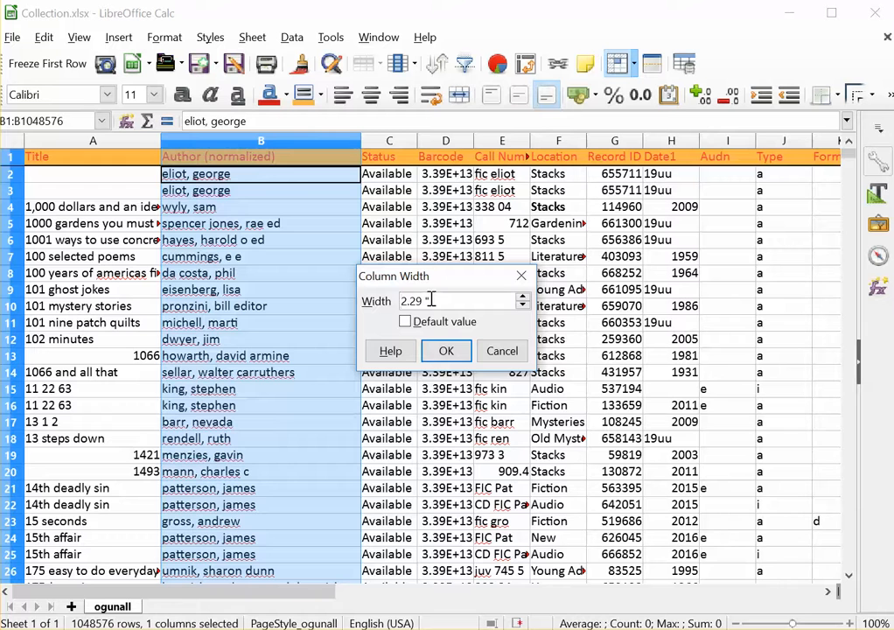
pyautogui.click(447, 352)
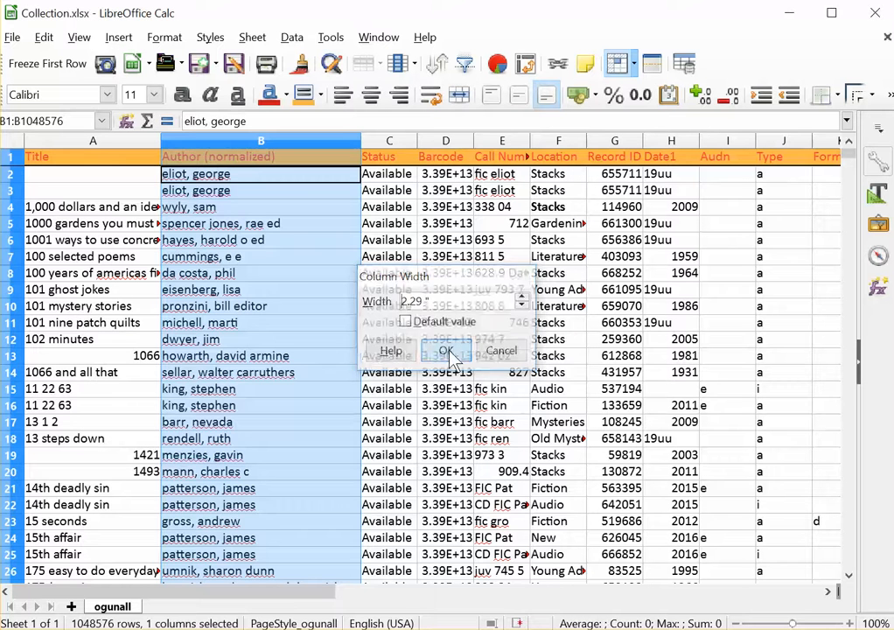
pyautogui.click(251, 230)
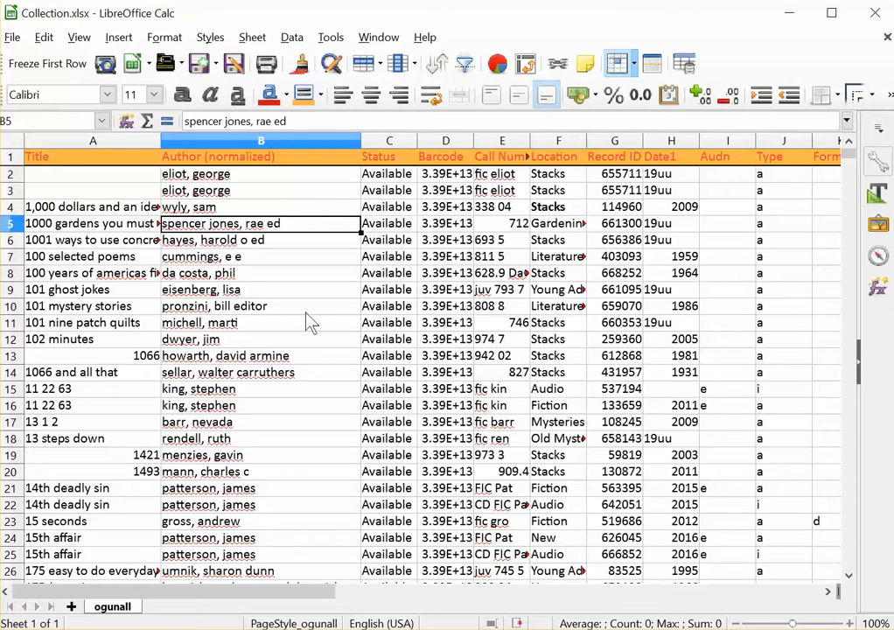
# Sort the whole collection by Author (normalized) in ascending order, deselect by choosing cell B5, and look over the sorted rows.
pyautogui.click(241, 292)
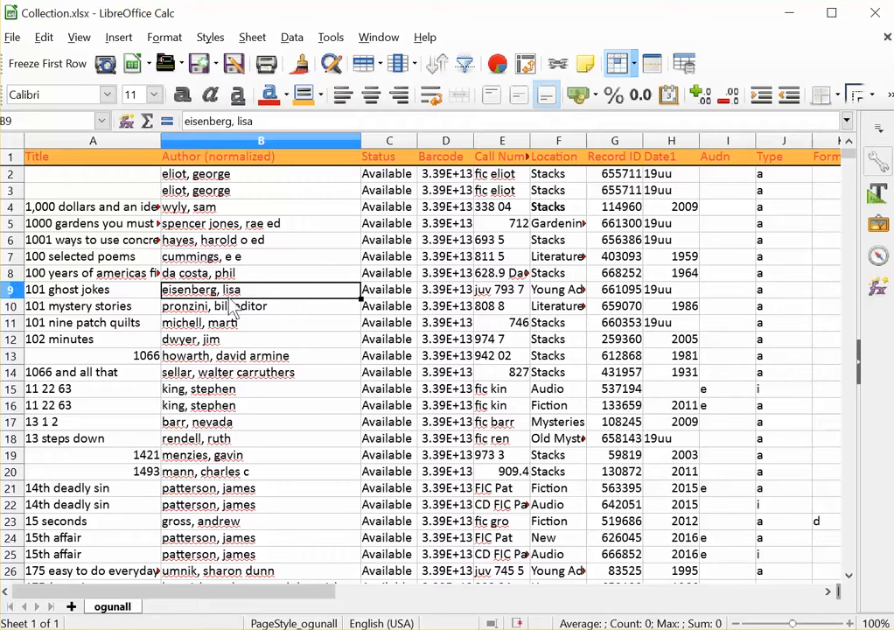
pyautogui.click(293, 39)
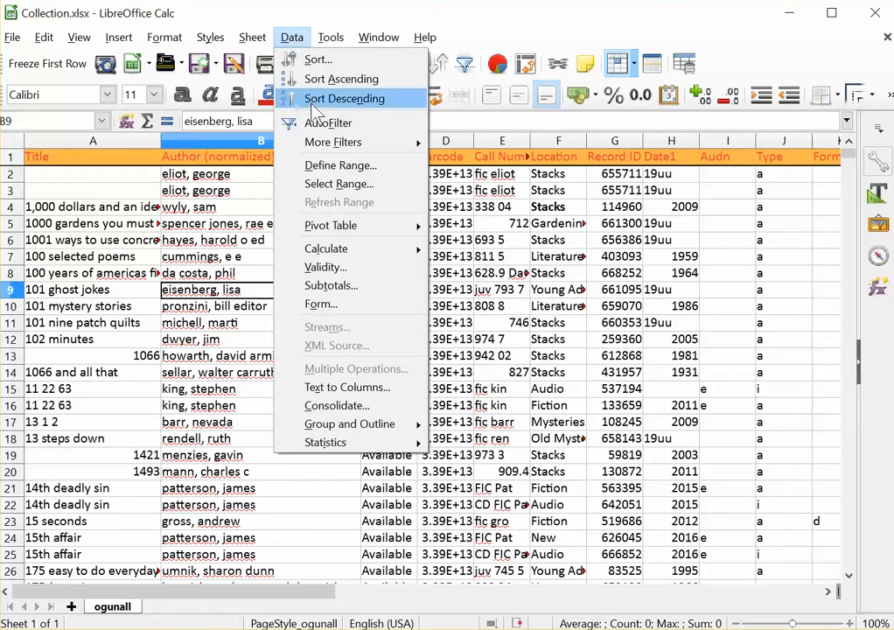
pyautogui.click(316, 62)
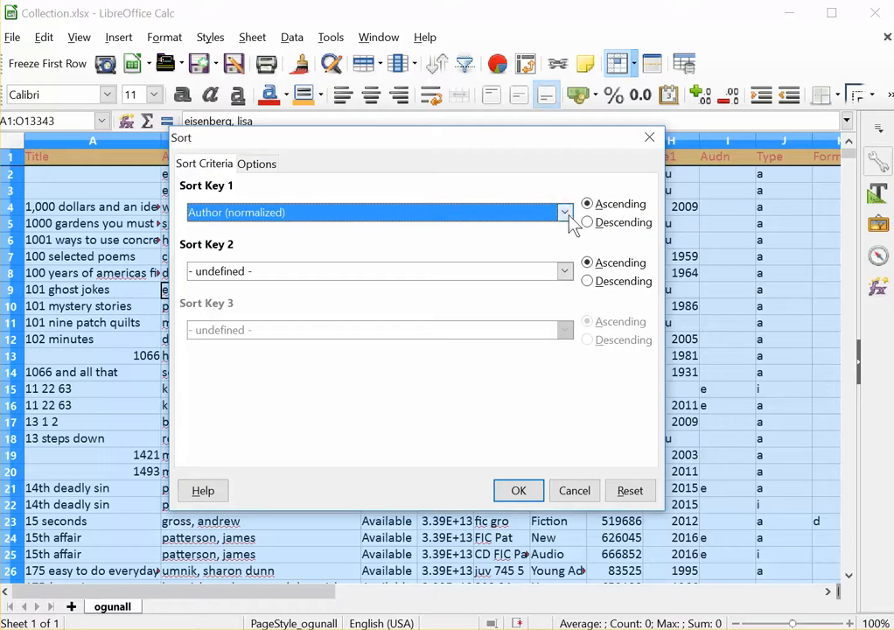
pyautogui.click(566, 213)
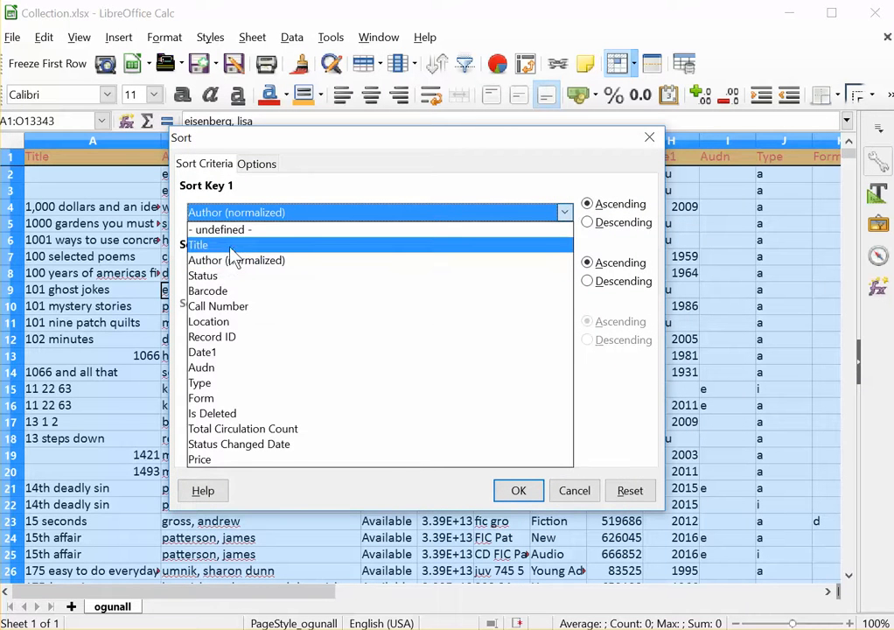
pyautogui.click(218, 263)
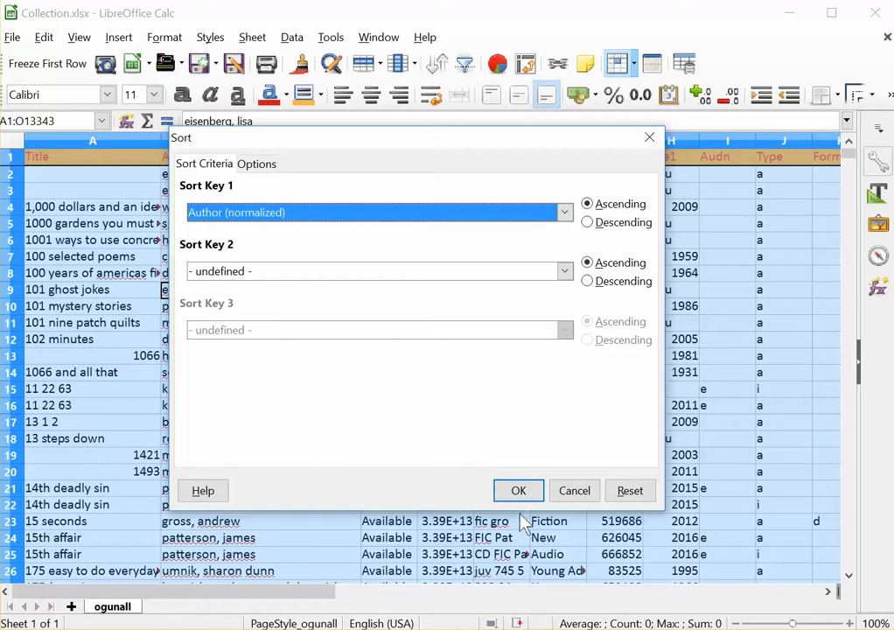
pyautogui.click(518, 491)
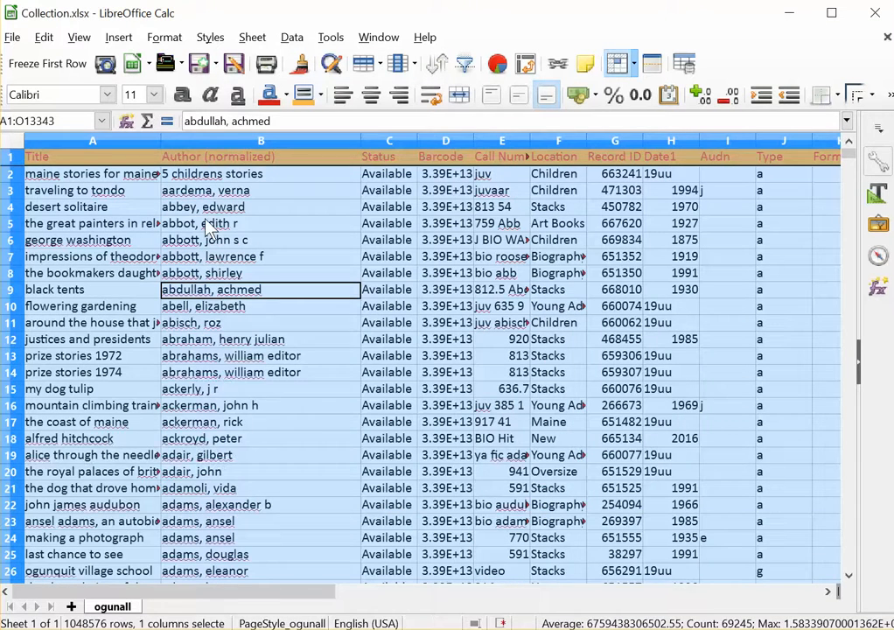
pyautogui.click(210, 223)
pyautogui.scroll(-5, 293, 322)
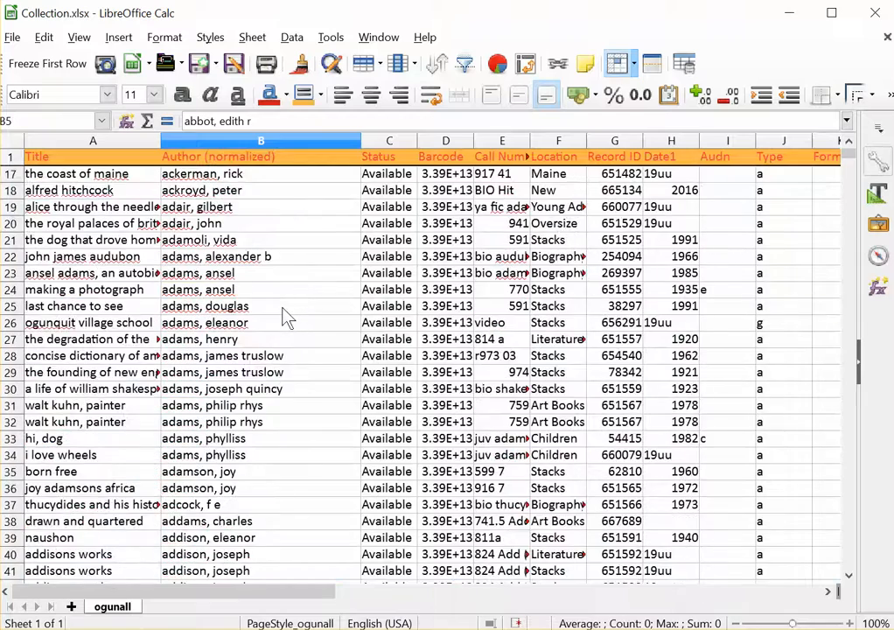
pyautogui.scroll(5, 287, 319)
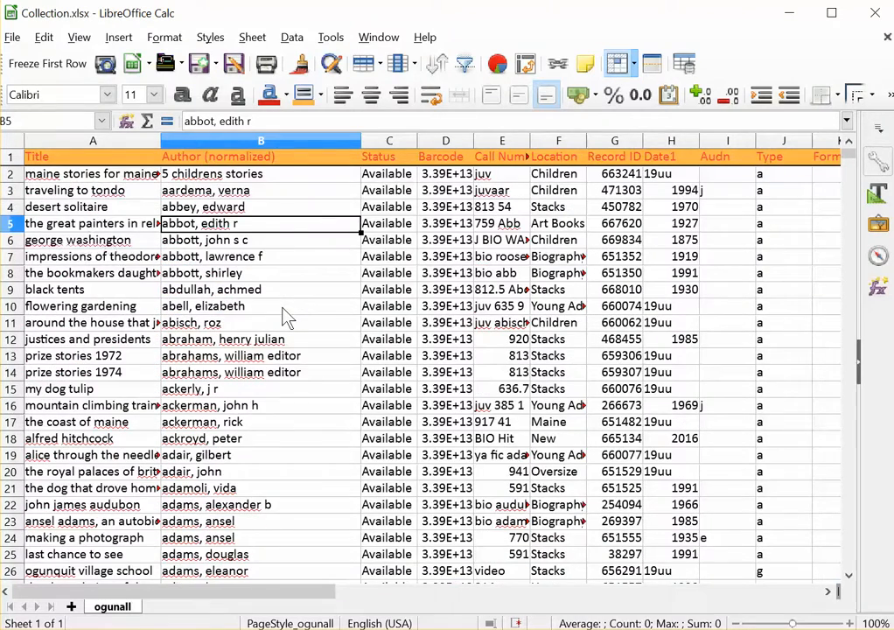
# Sort the collection by Author (normalized) ascending, with Title ascending as the second sort key.
pyautogui.click(291, 36)
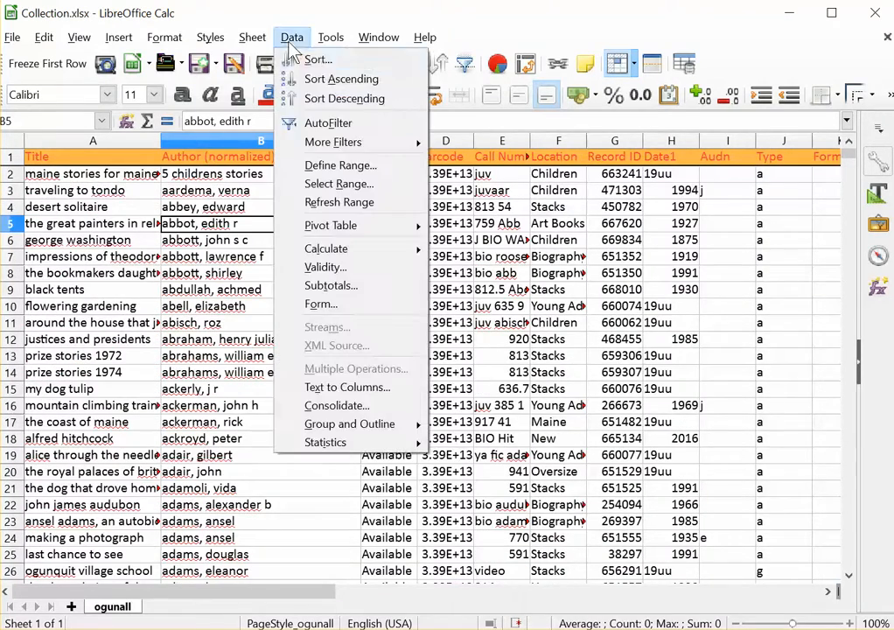
pyautogui.click(317, 59)
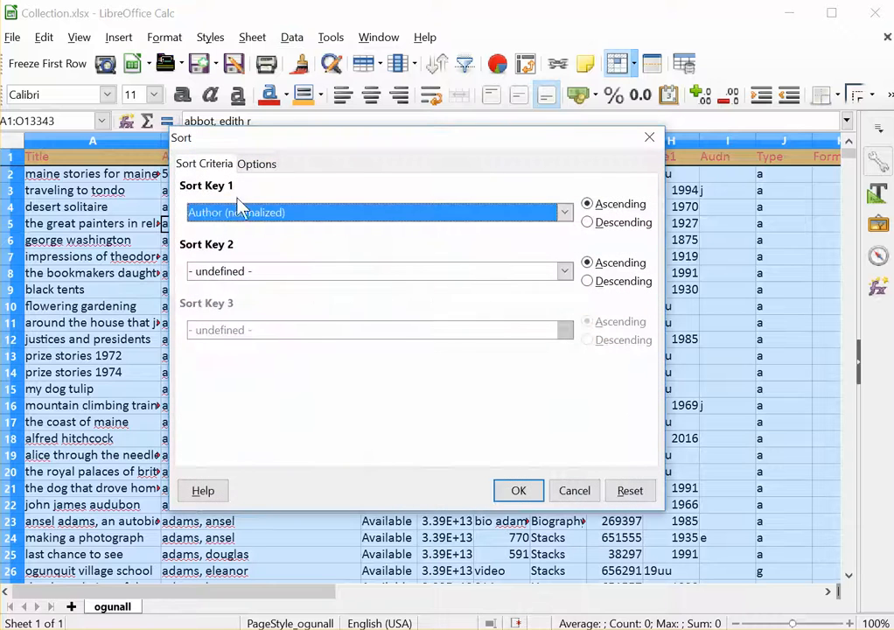
pyautogui.click(564, 271)
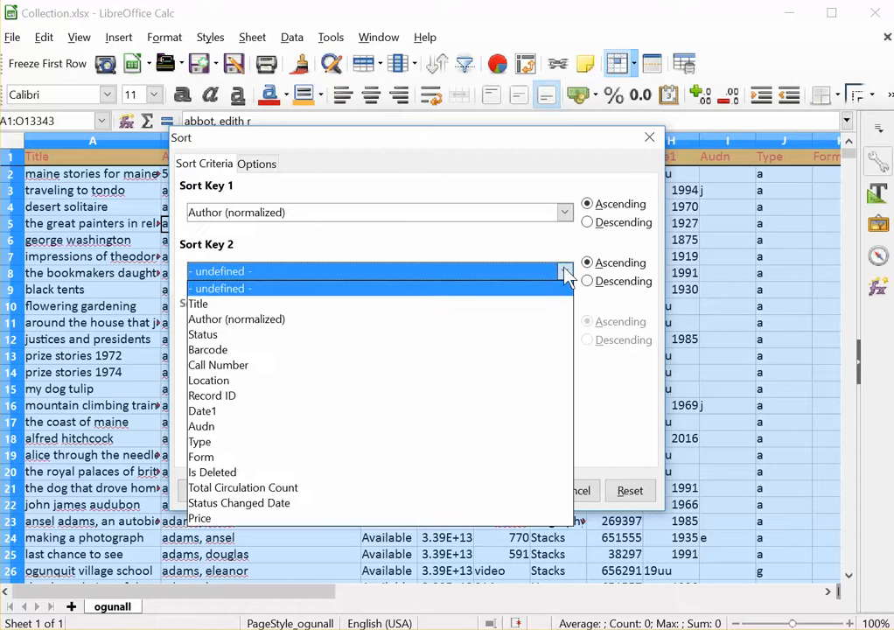
pyautogui.click(436, 306)
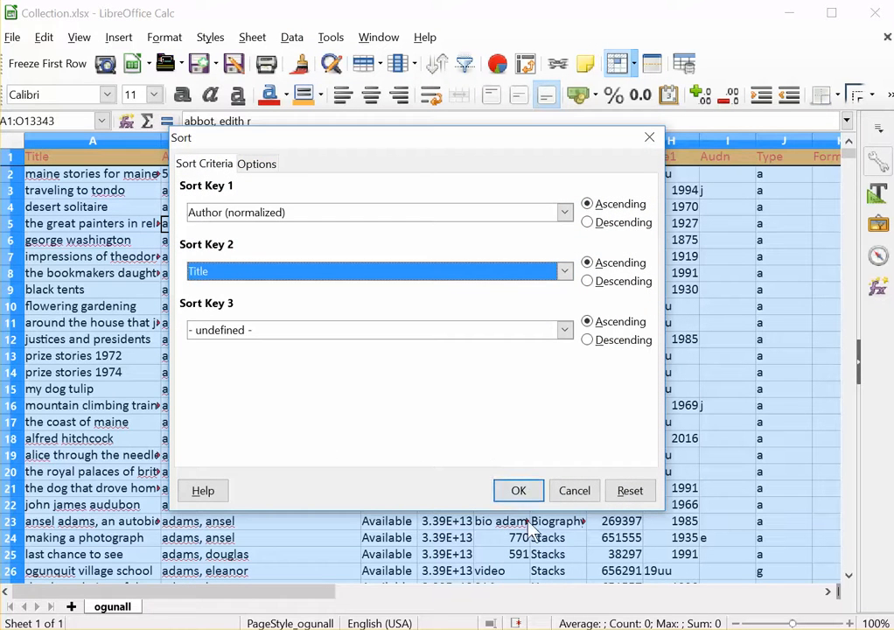
pyautogui.click(519, 492)
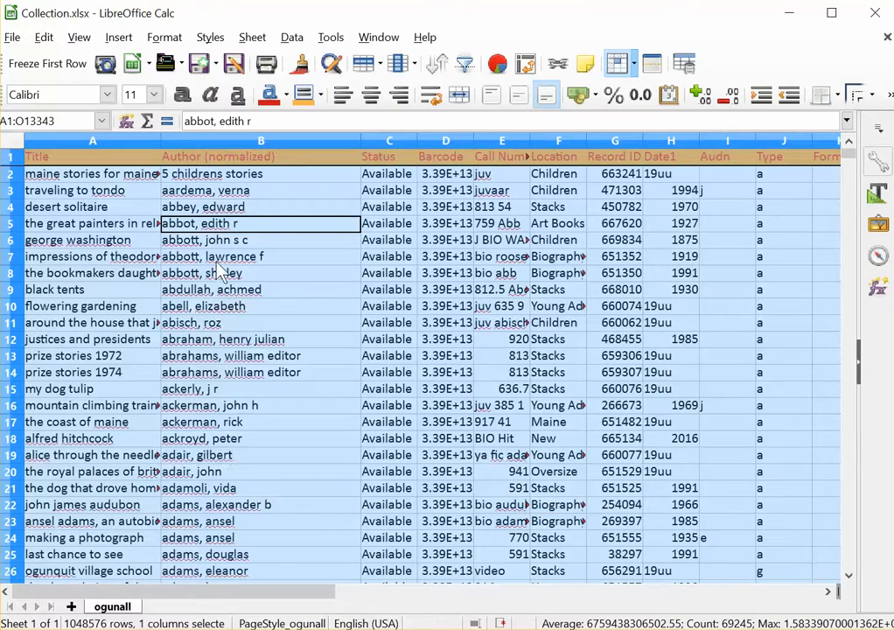
# Select the title and author cells A23:B24 to check the title order within one author, and look over the surrounding rows.
pyautogui.scroll(-1, 210, 282)
pyautogui.scroll(-2, 211, 306)
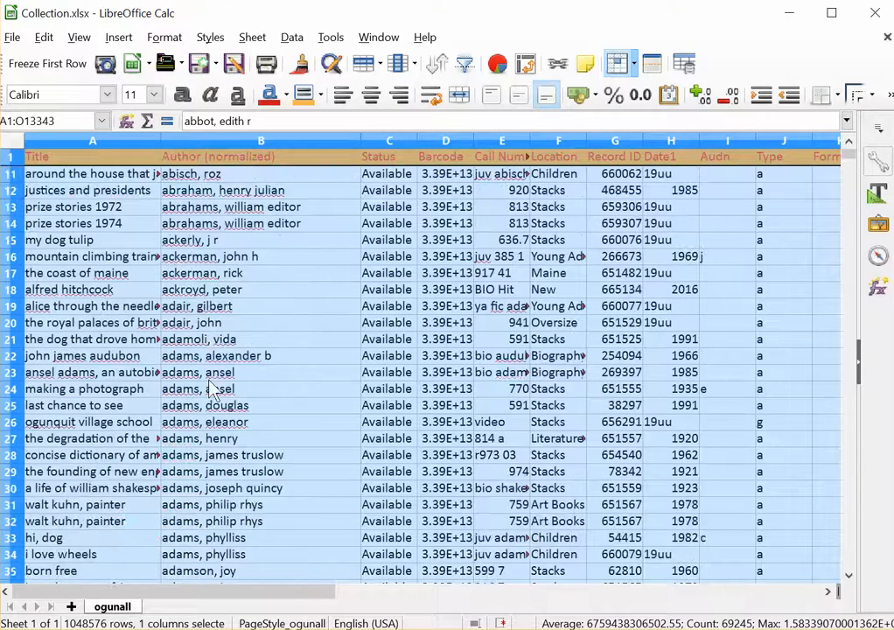
pyautogui.click(131, 376)
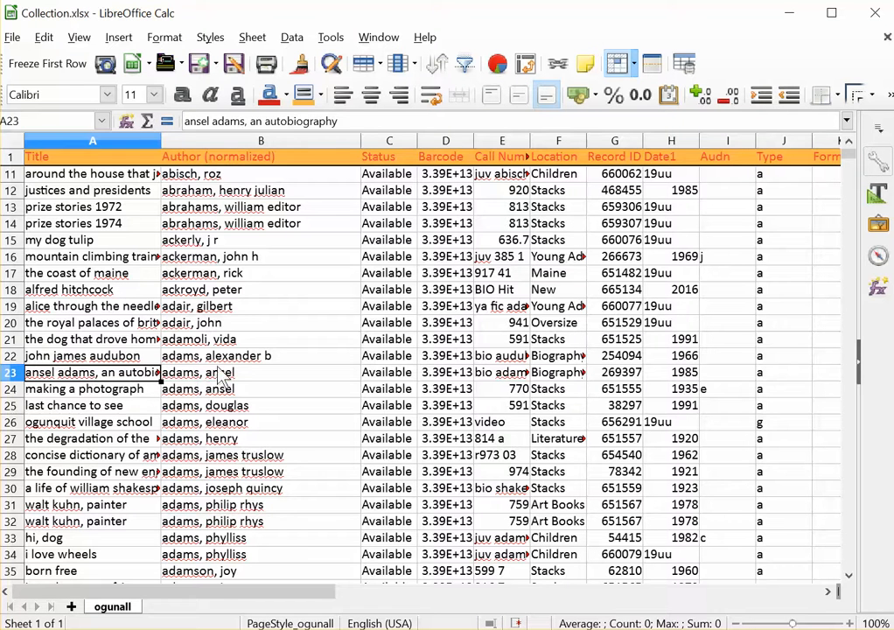
pyautogui.moveTo(221, 376); pyautogui.dragTo(118, 394)
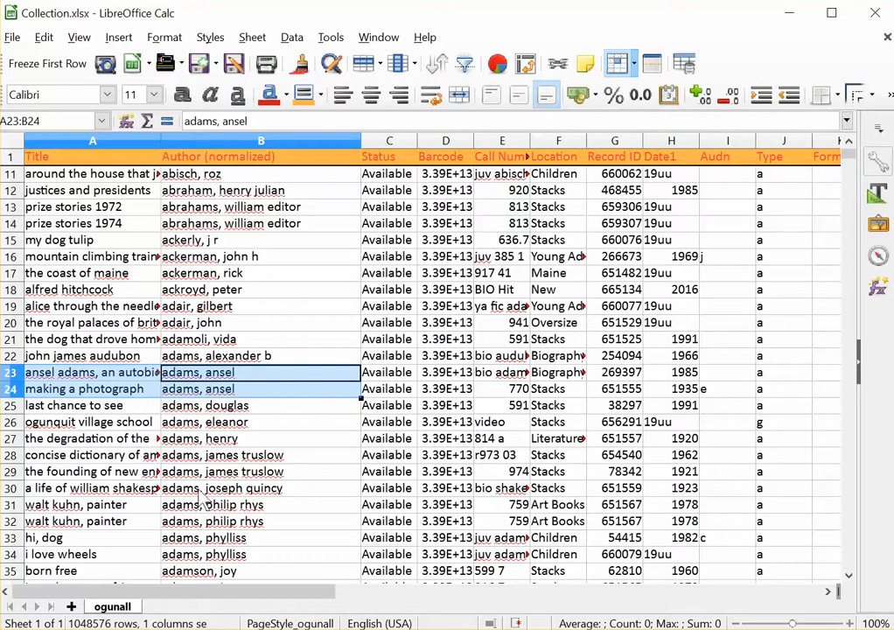
pyautogui.scroll(3, 273, 318)
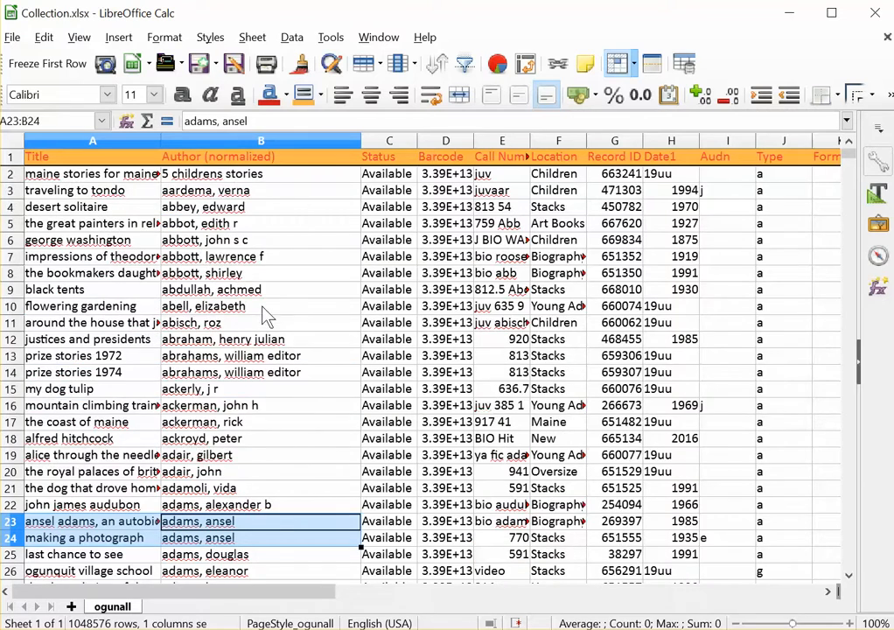
pyautogui.scroll(-2, 237, 308)
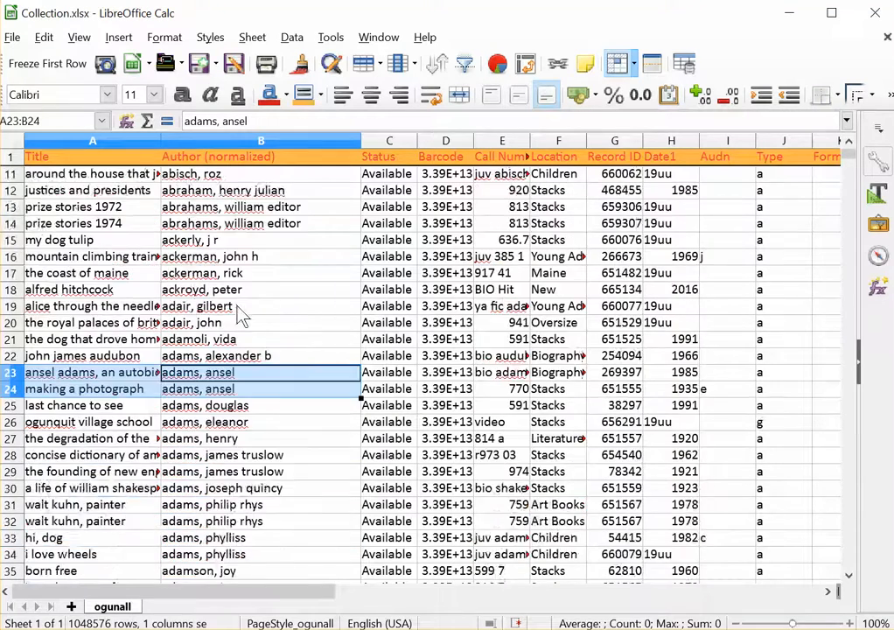
pyautogui.scroll(3, 262, 297)
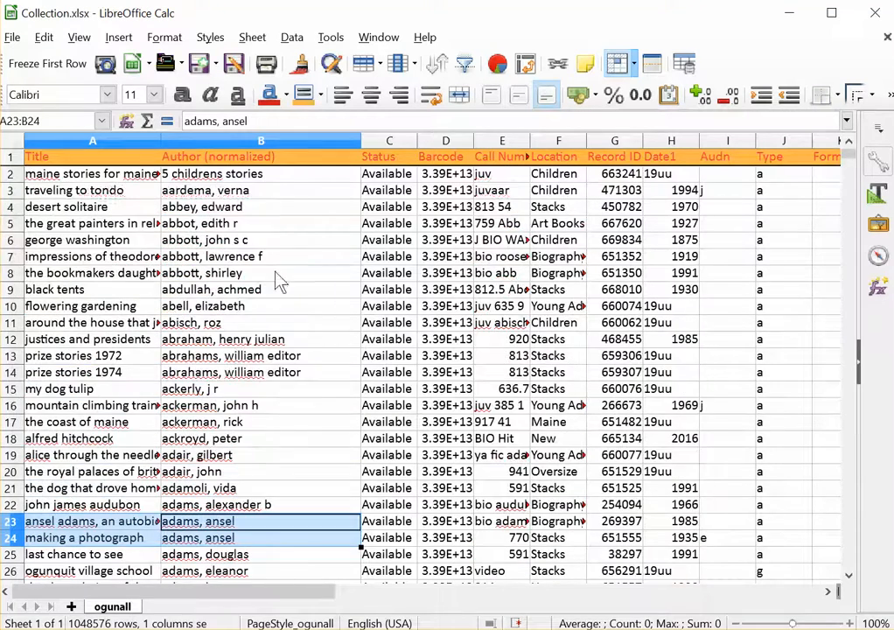
# Sort the collection by Date1 ascending, keeping Title as the second sort key, and look through the oldest entries.
pyautogui.click(678, 225)
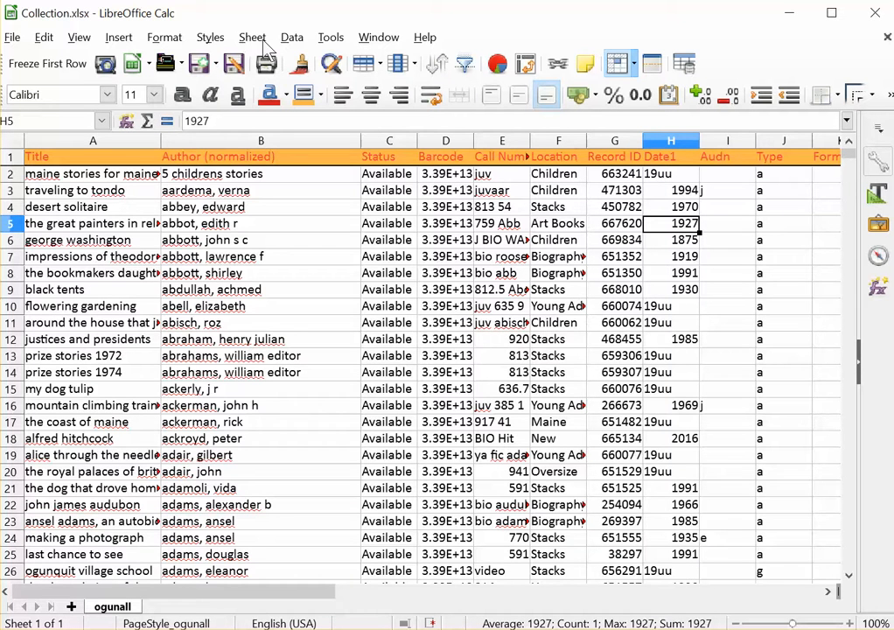
pyautogui.click(291, 38)
pyautogui.click(317, 60)
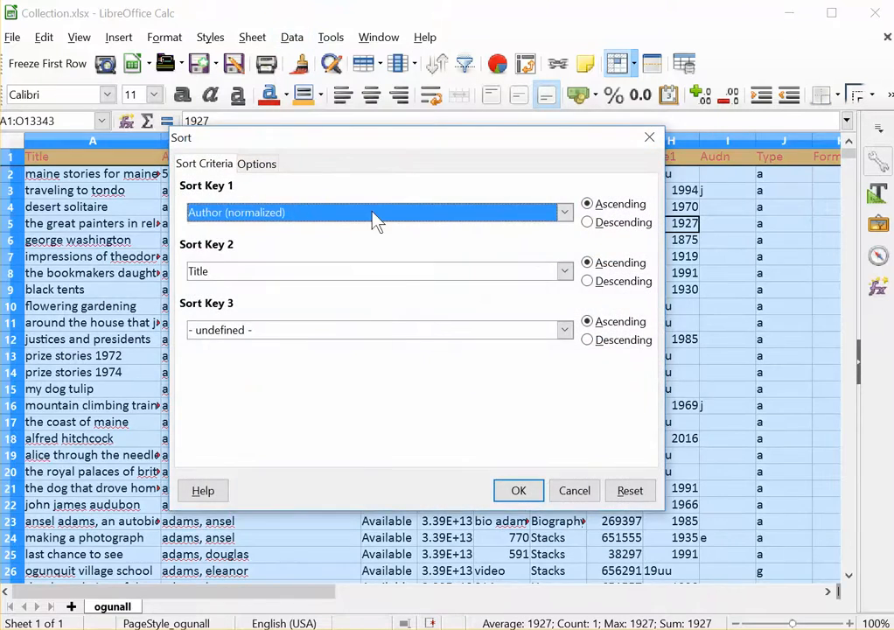
pyautogui.click(566, 214)
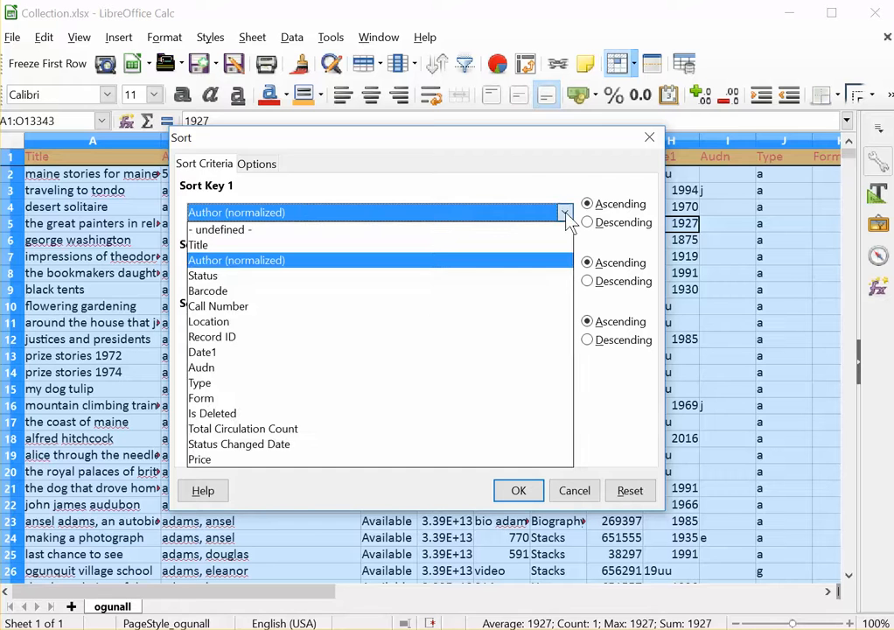
pyautogui.click(241, 354)
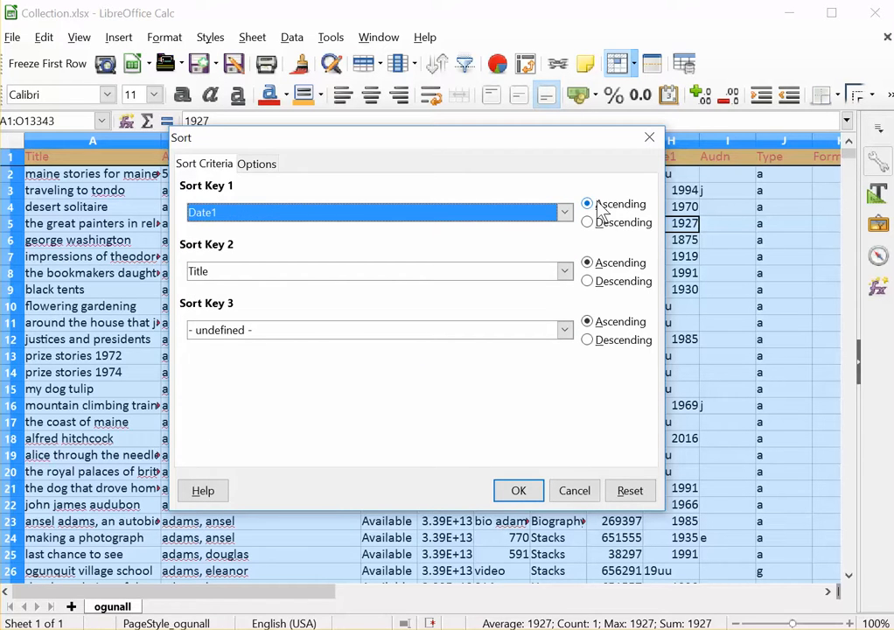
pyautogui.click(519, 492)
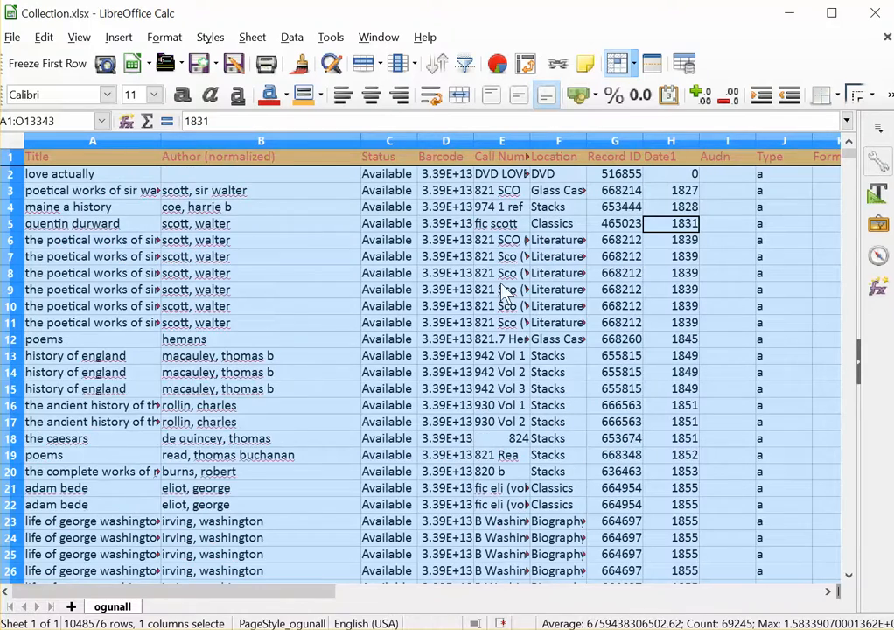
pyautogui.scroll(-6, 506, 302)
pyautogui.scroll(-10, 506, 312)
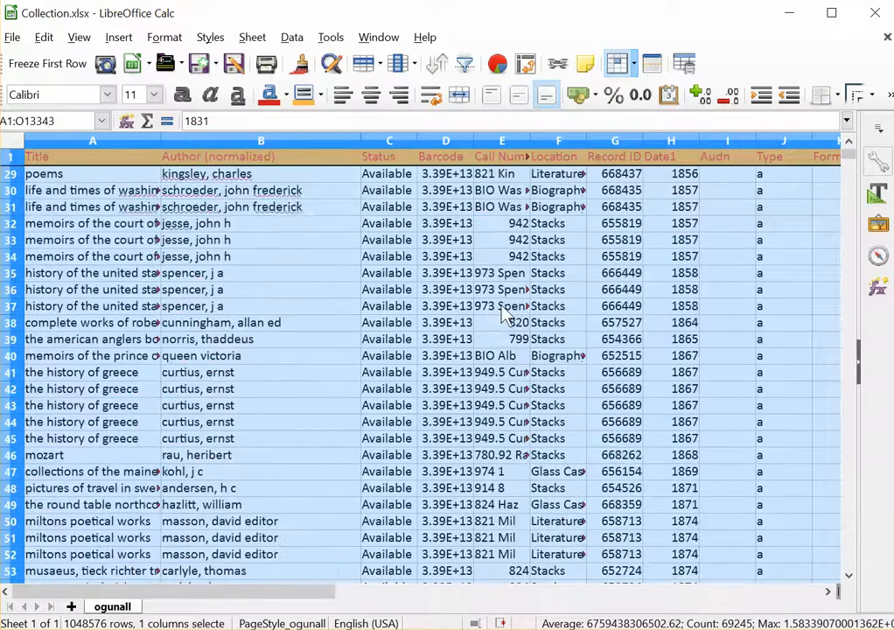
pyautogui.scroll(-5, 505, 313)
pyautogui.scroll(20, 504, 313)
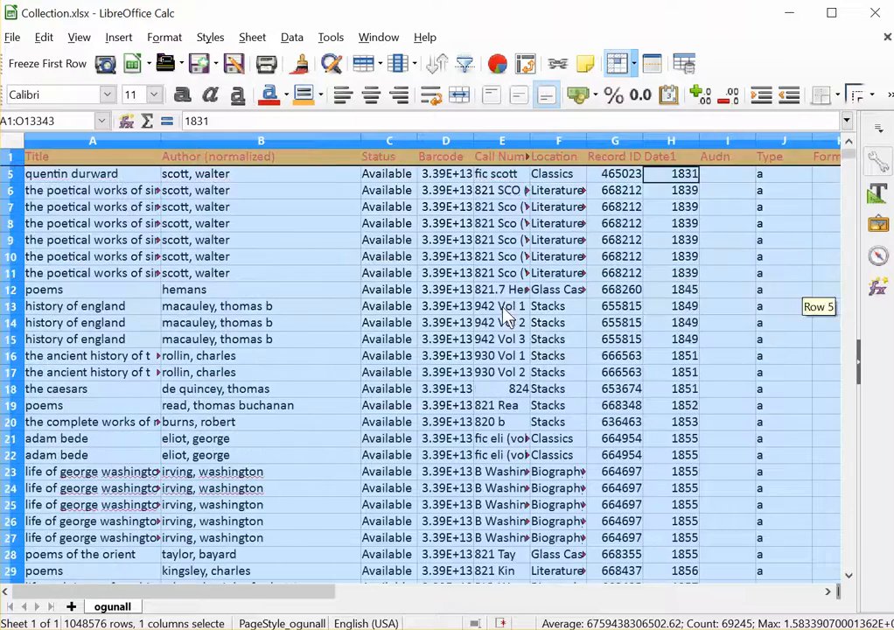
# Deselect the data by choosing cell C12, and narrow the Author column to about three quarters of its width.
pyautogui.click(413, 293)
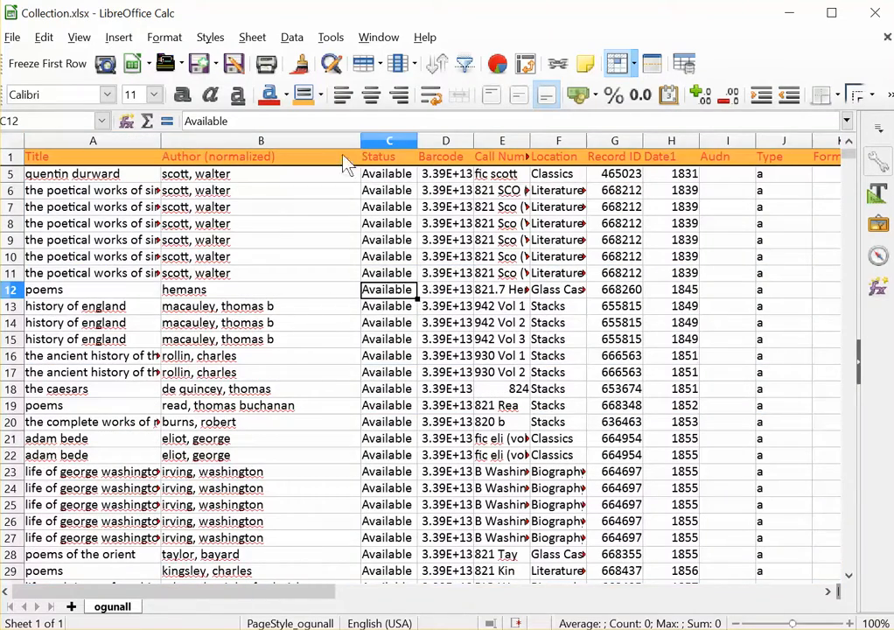
pyautogui.moveTo(361, 141); pyautogui.dragTo(312, 141)
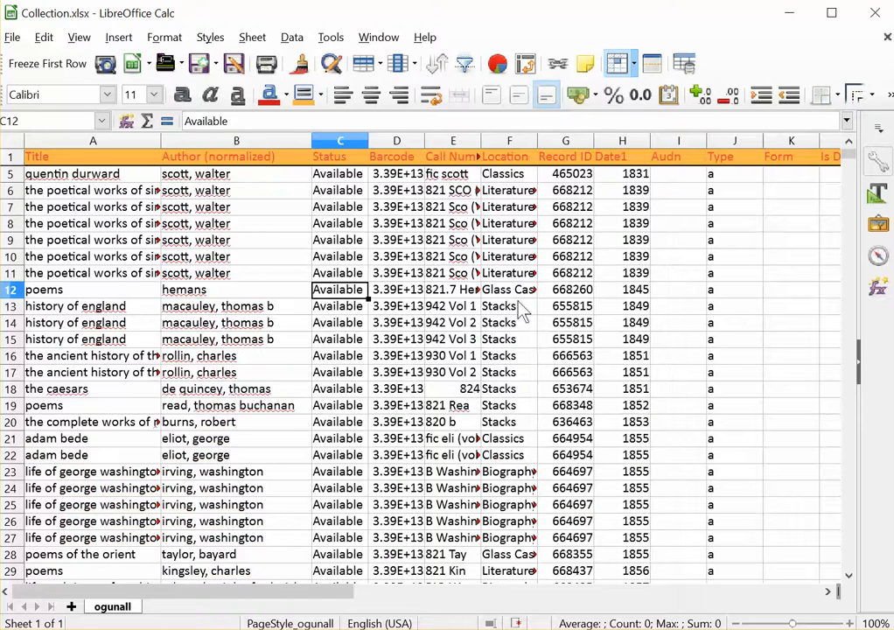
# Examine the Location column for the oldest entries, selecting cells F6 and F24 and looking through the rows below.
pyautogui.click(506, 193)
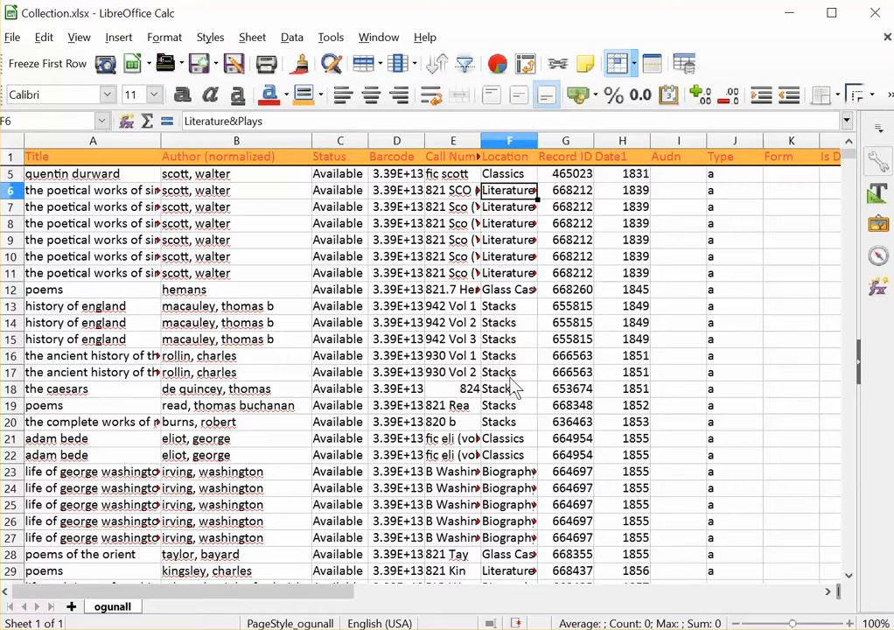
pyautogui.click(505, 488)
pyautogui.scroll(-6, 516, 481)
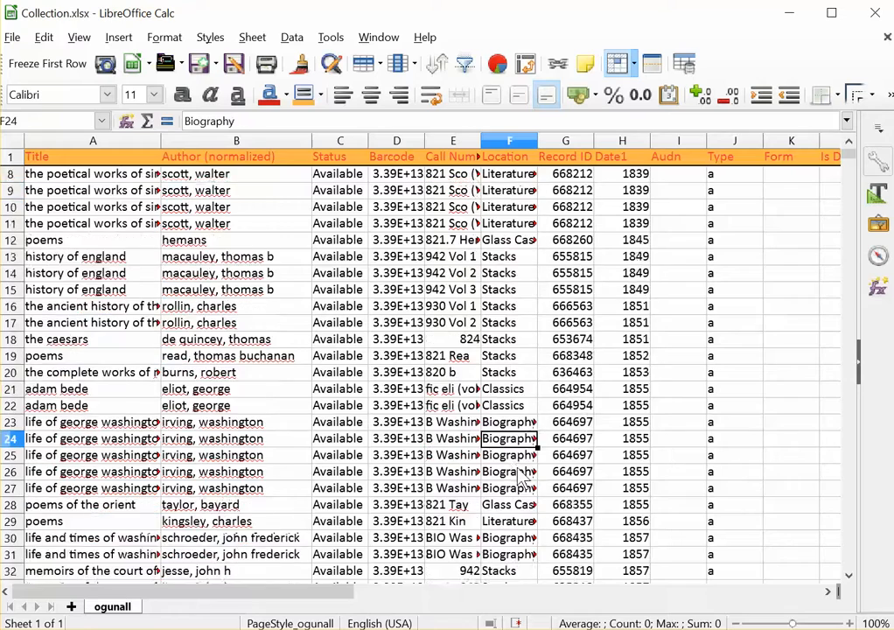
pyautogui.scroll(-1, 521, 476)
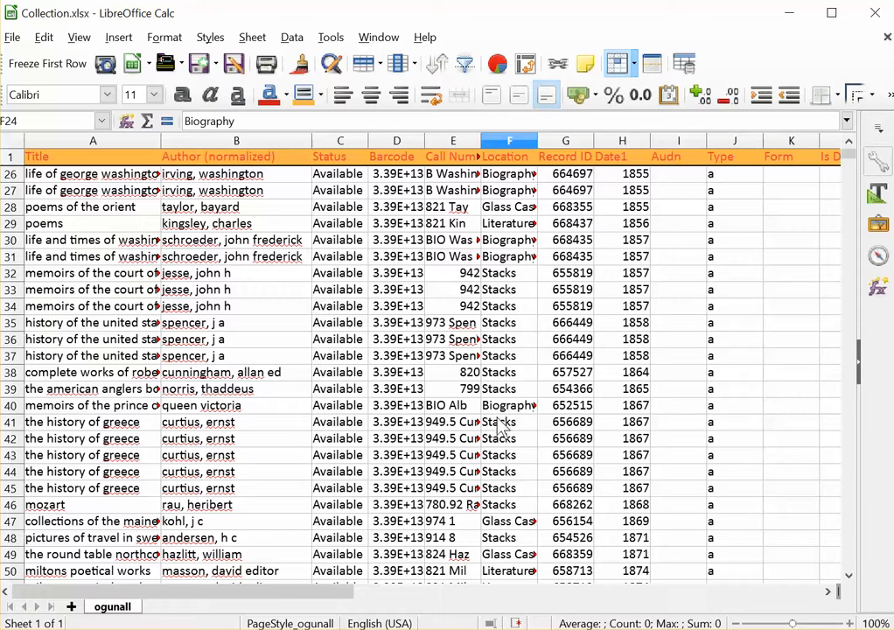
# Start a pivot table from a cell inside the collection data, using the current selection as its source.
pyautogui.click(254, 263)
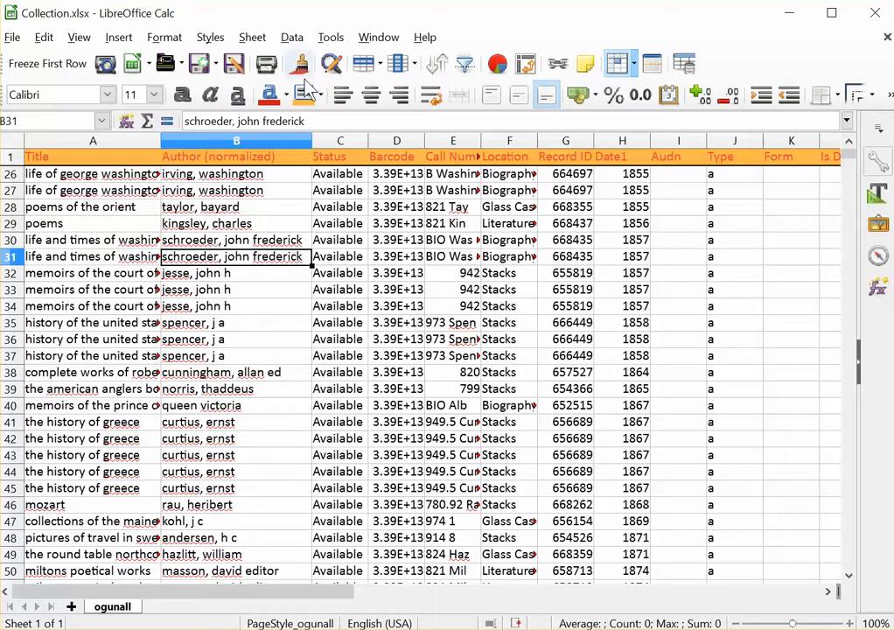
pyautogui.click(293, 39)
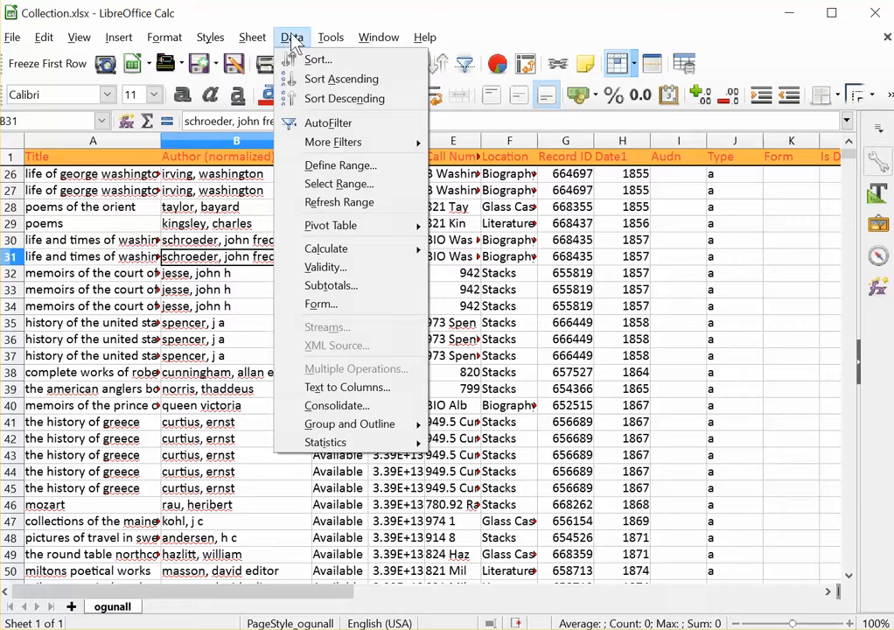
pyautogui.moveTo(323, 235)
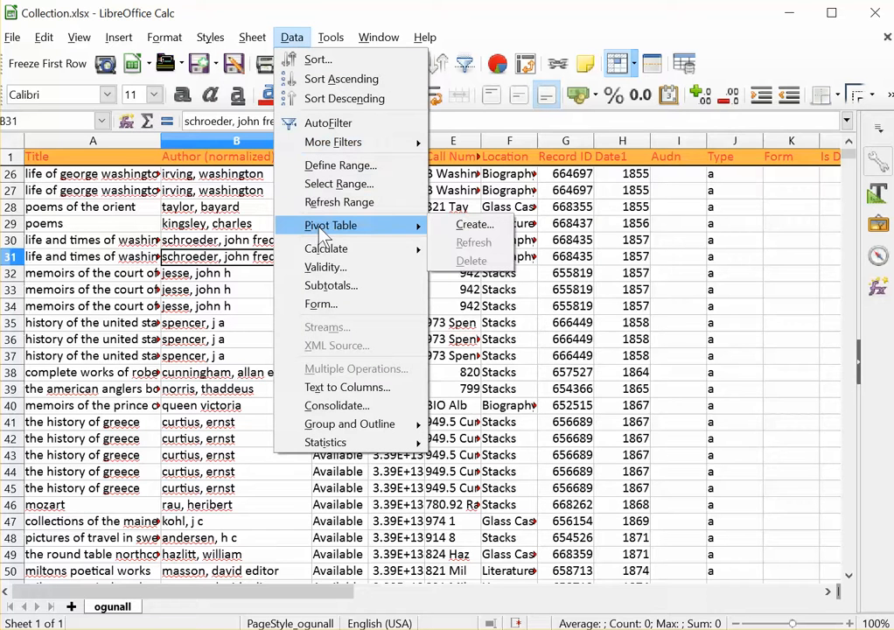
pyautogui.click(477, 226)
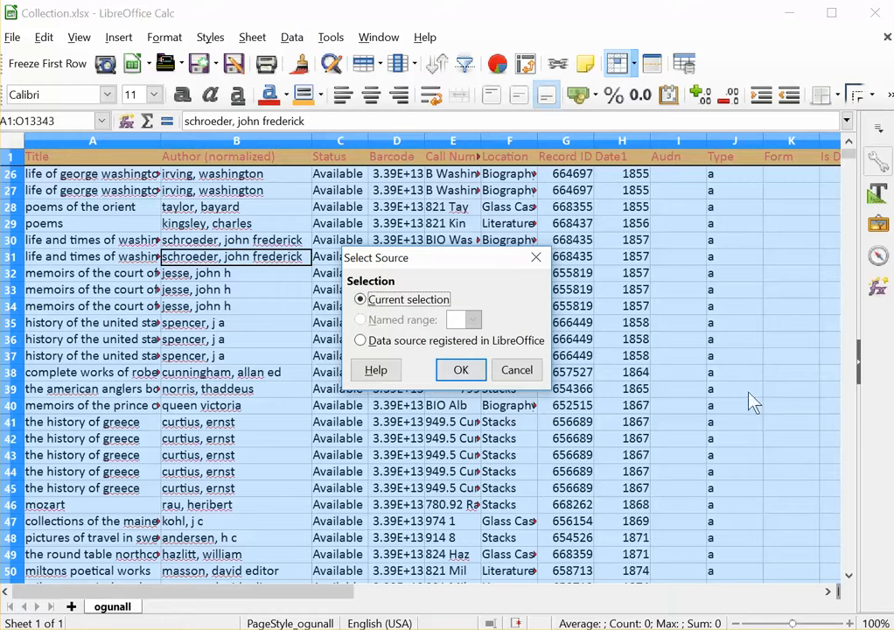
pyautogui.click(461, 371)
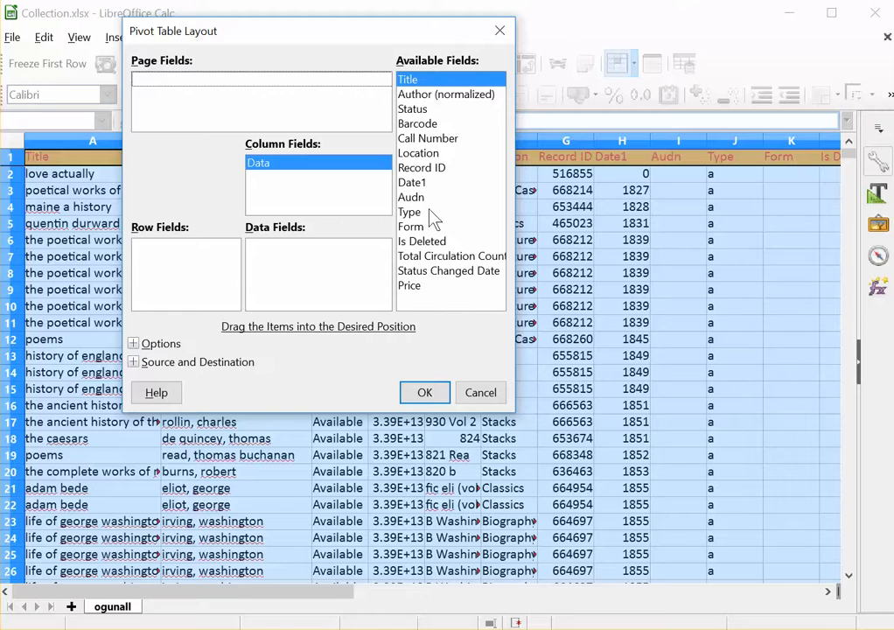
# Set Location as the pivot table's row field and also as its data field, summarized with Count.
pyautogui.click(421, 156)
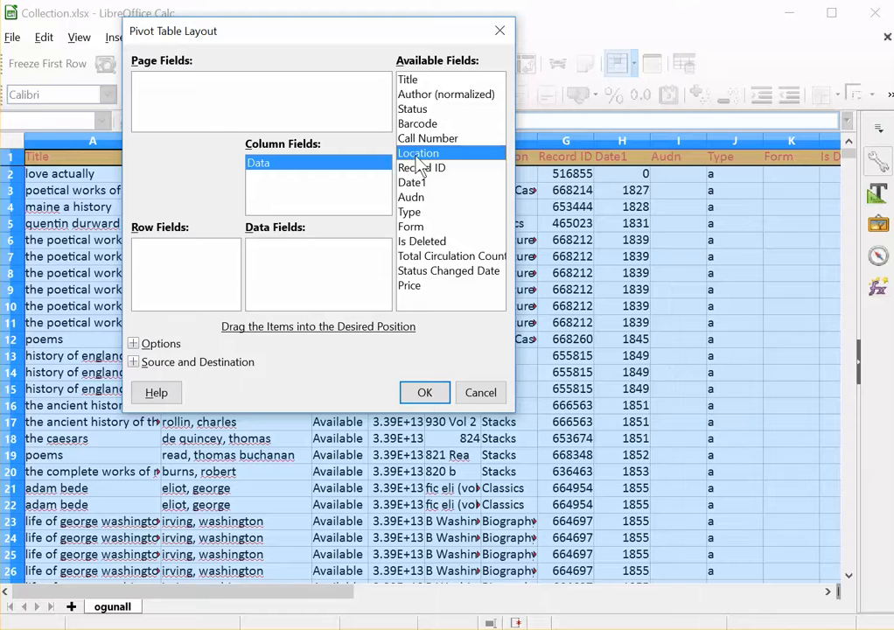
pyautogui.moveTo(426, 157); pyautogui.dragTo(207, 264)
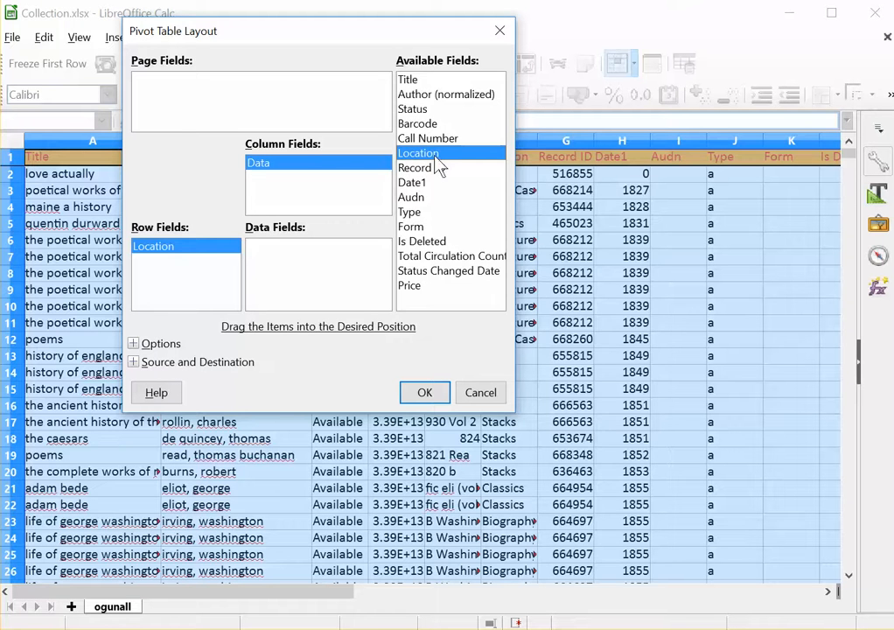
pyautogui.moveTo(435, 160); pyautogui.dragTo(318, 262)
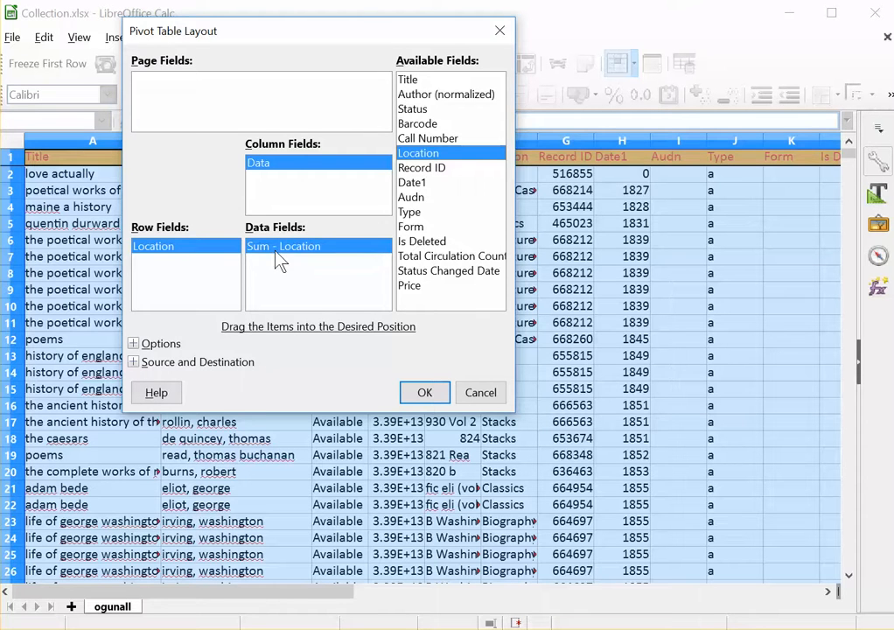
pyautogui.doubleClick(281, 252)
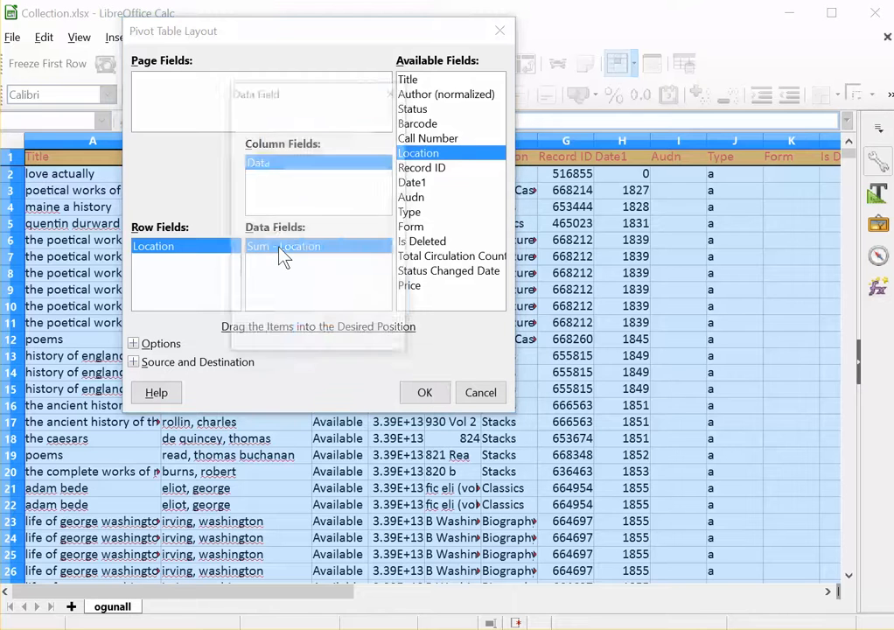
pyautogui.click(259, 153)
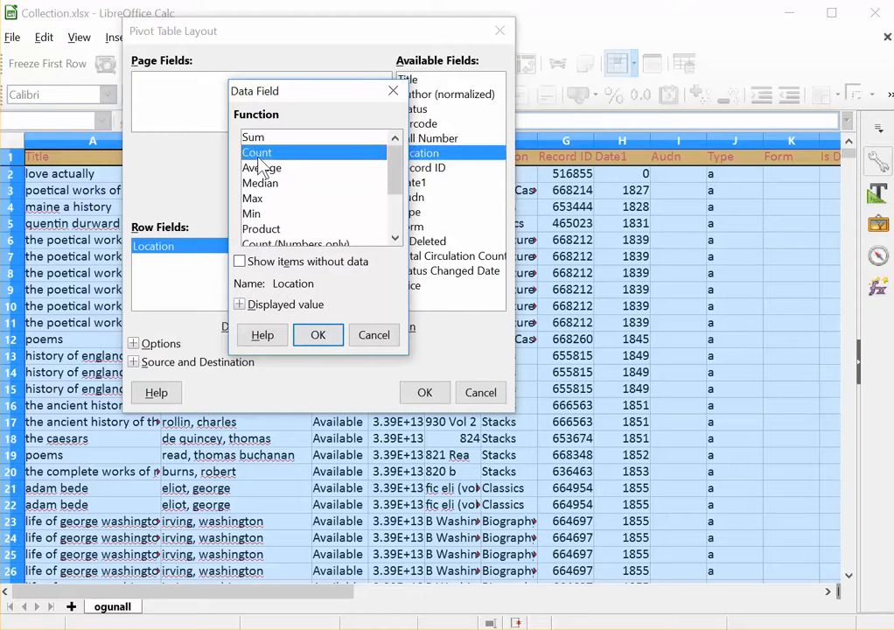
pyautogui.click(318, 336)
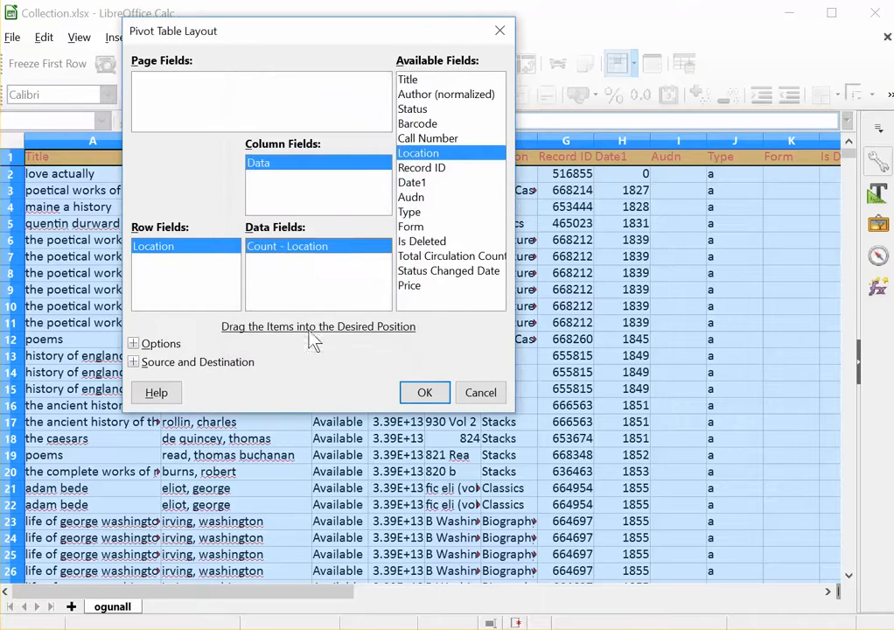
# Enable drill to details in the pivot table options, create the table, and save the workbook.
pyautogui.click(134, 344)
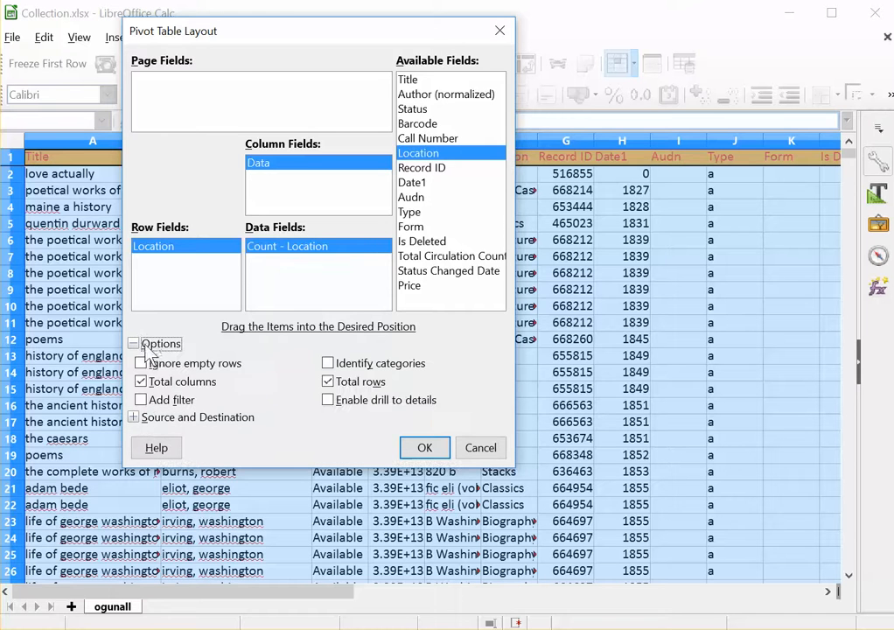
pyautogui.click(328, 401)
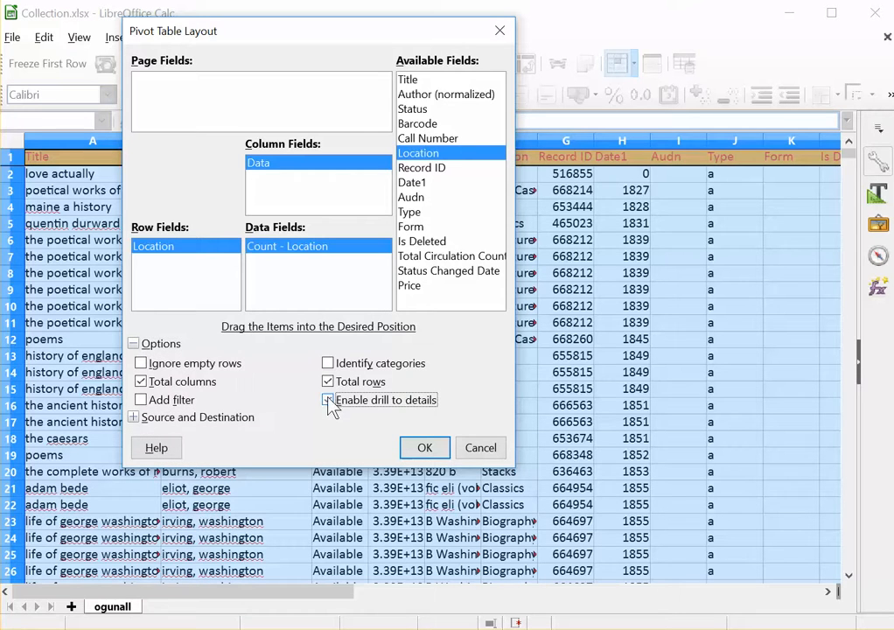
pyautogui.click(424, 449)
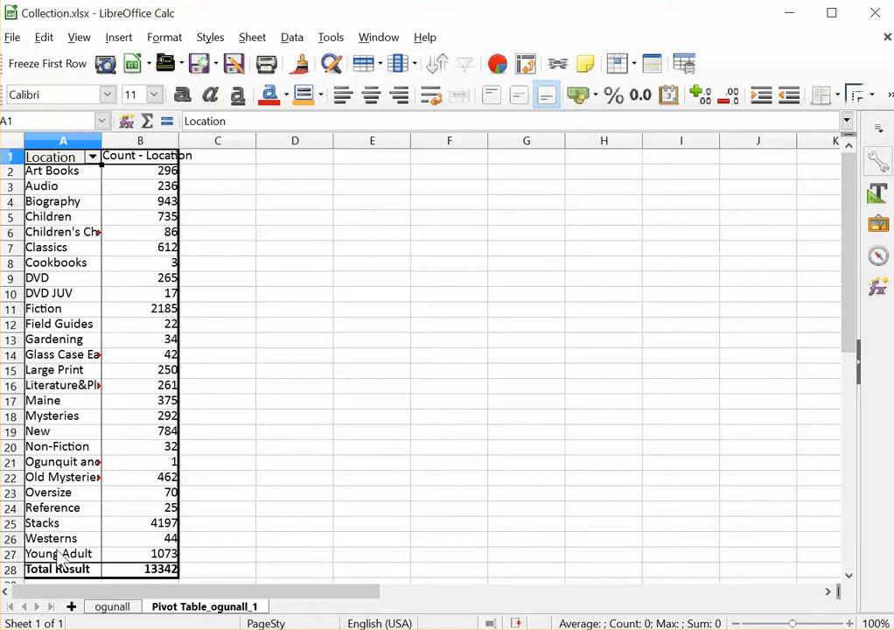
pyautogui.hotkey('ctrl', 's')
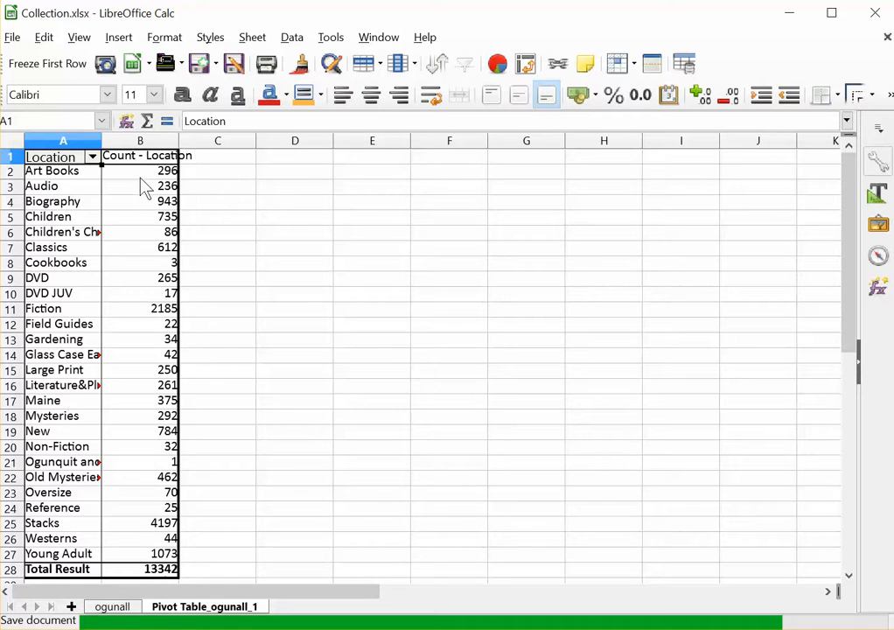
# Open the layout of the Location pivot table for editing.
pyautogui.click(43, 264)
pyautogui.rightClick(44, 262)
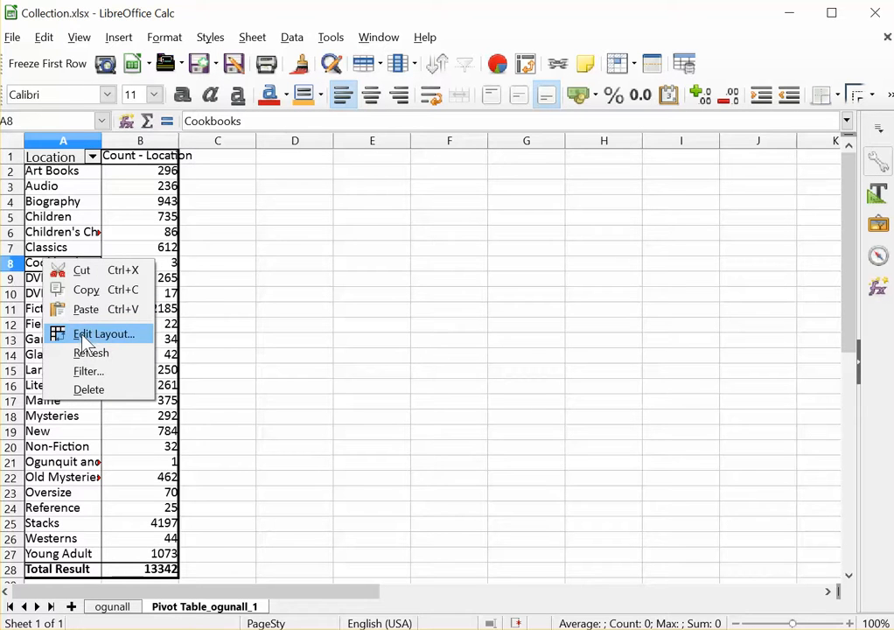
pyautogui.click(38, 219)
pyautogui.click(55, 218)
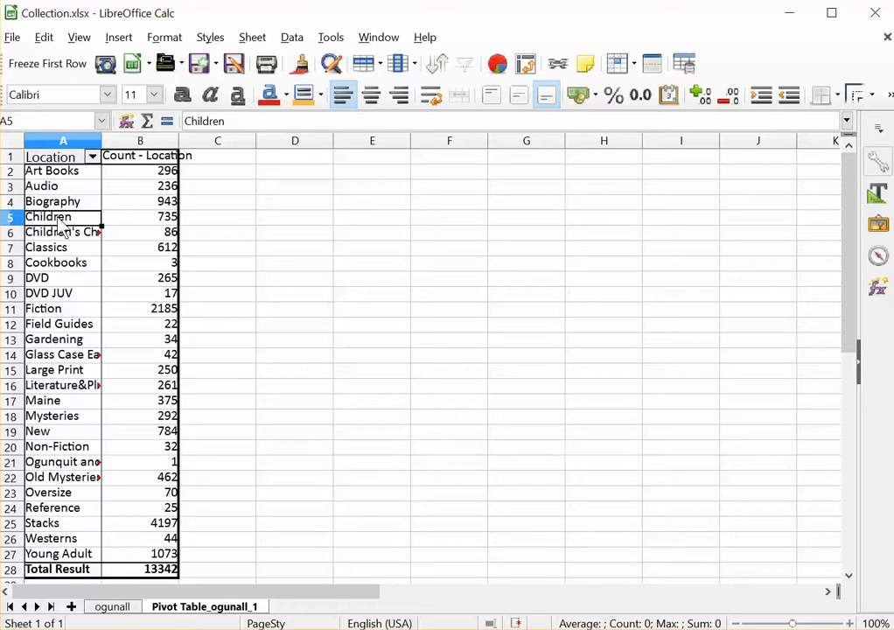
pyautogui.rightClick(63, 227)
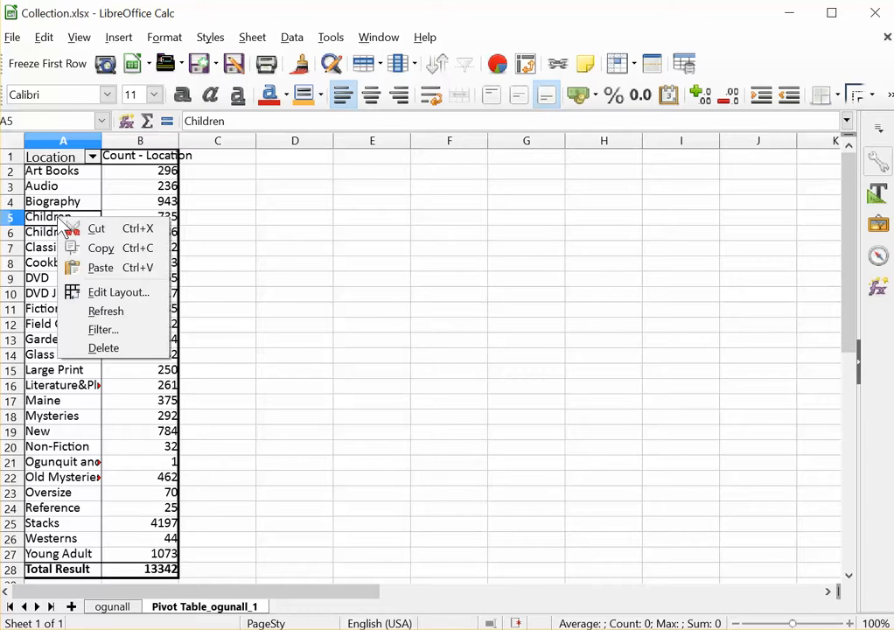
pyautogui.click(105, 294)
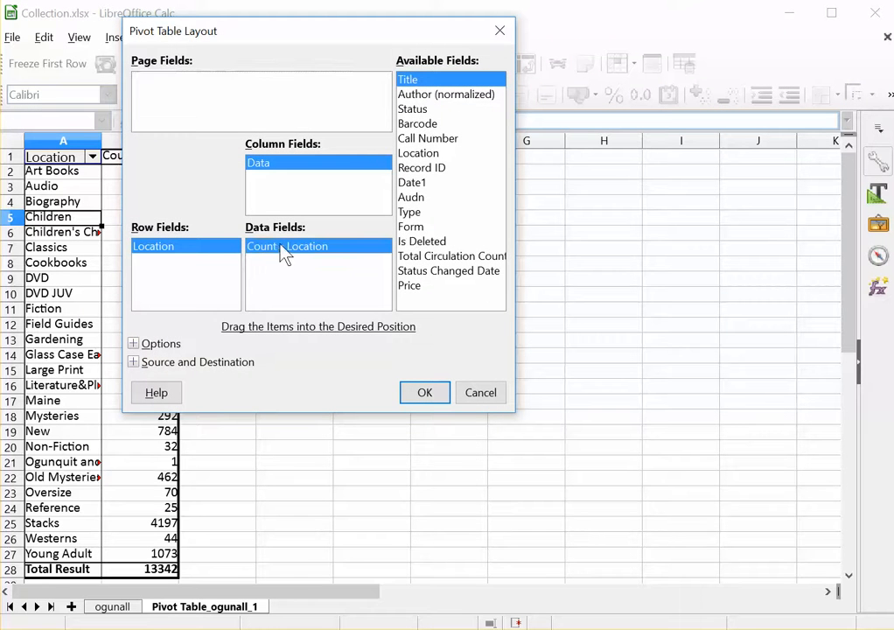
# Replace the Location data field with Type, summarized with the Count function.
pyautogui.moveTo(282, 251); pyautogui.dragTo(311, 248)
pyautogui.moveTo(343, 252); pyautogui.dragTo(333, 280)
pyautogui.click(416, 215)
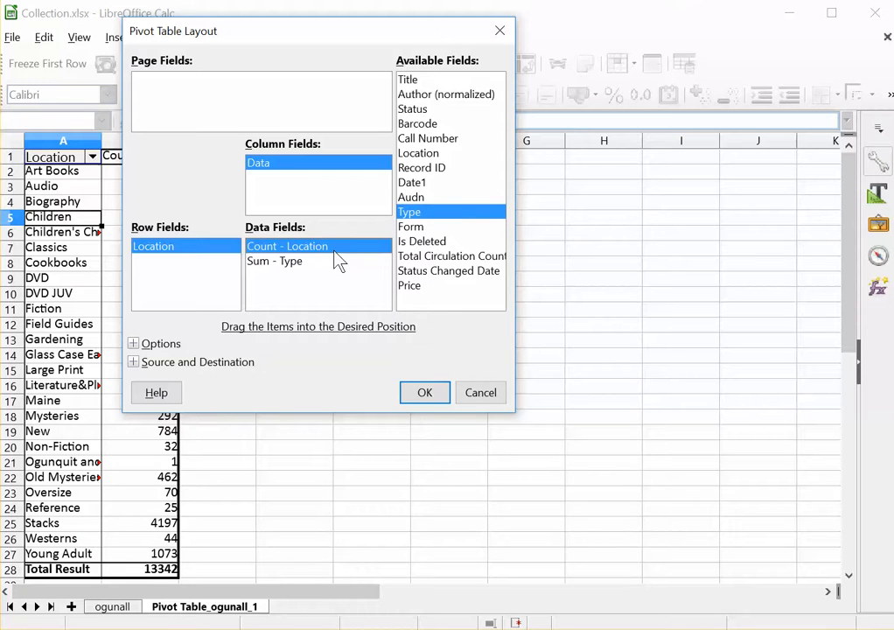
pyautogui.press('Delete')
pyautogui.doubleClick(285, 253)
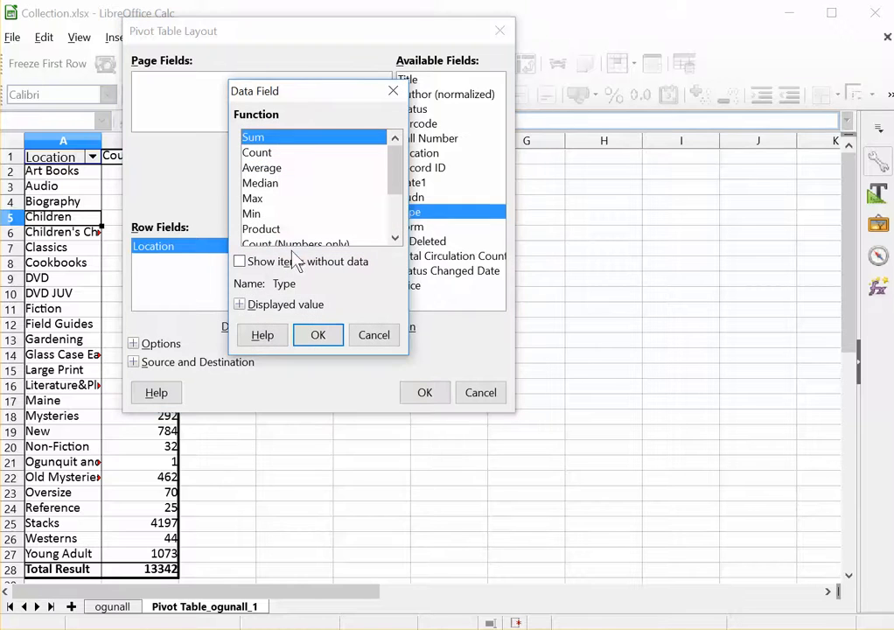
pyautogui.click(253, 155)
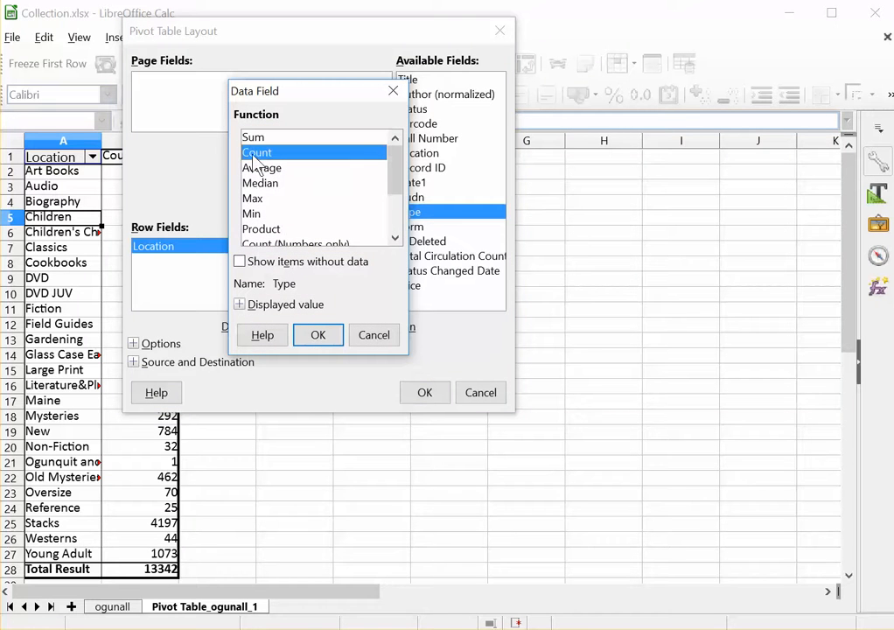
pyautogui.click(318, 336)
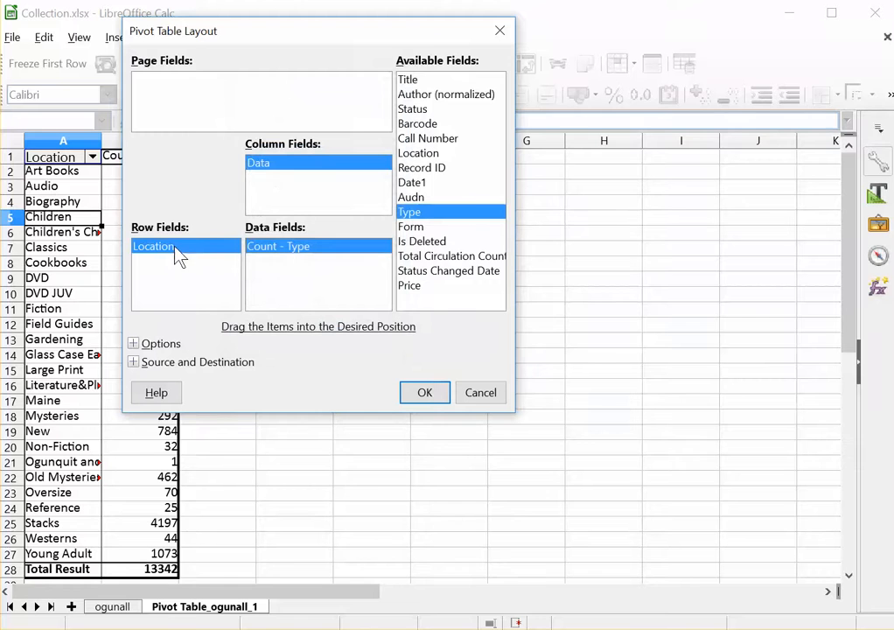
# Replace the Location row field with Type and apply the changed pivot table layout.
pyautogui.press('Delete')
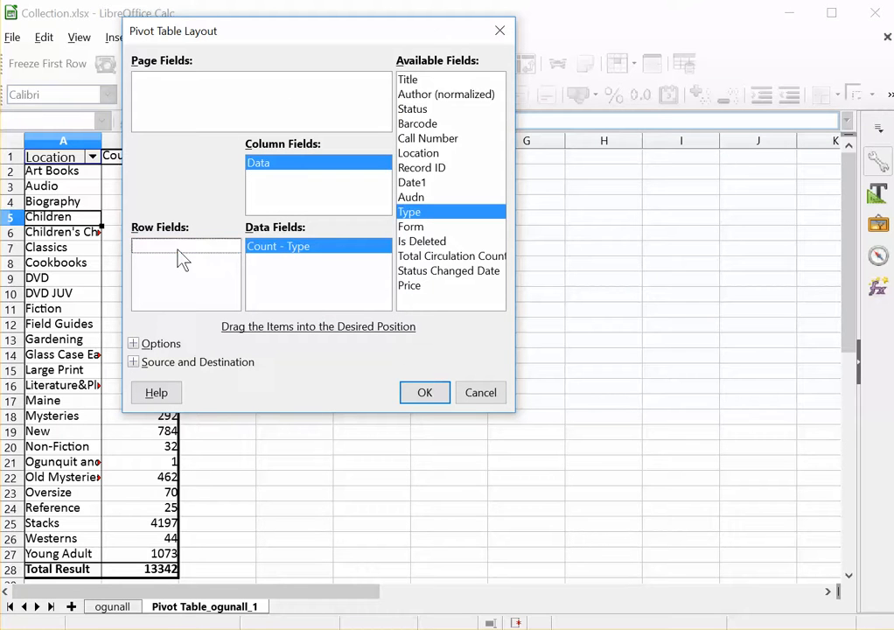
pyautogui.moveTo(408, 220); pyautogui.dragTo(181, 262)
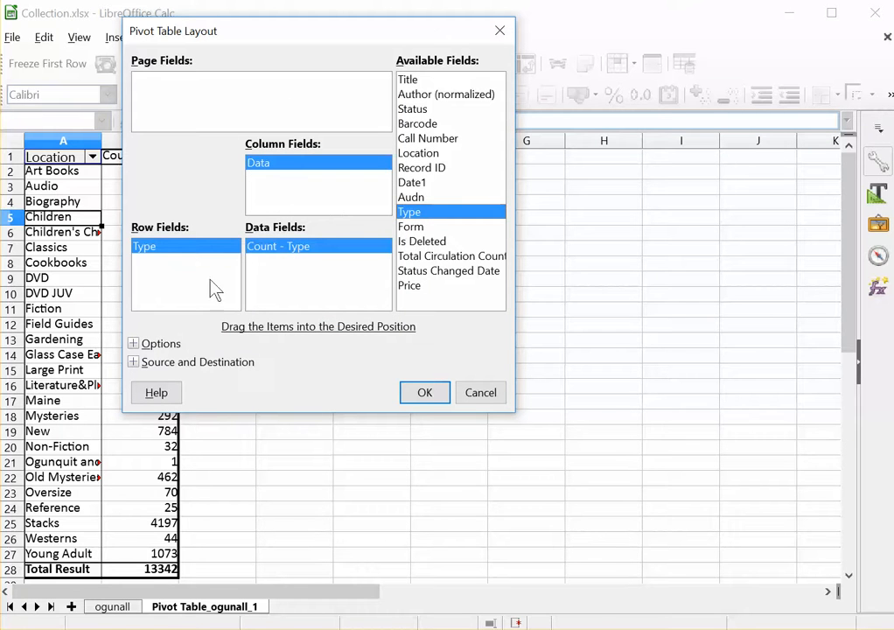
pyautogui.click(426, 393)
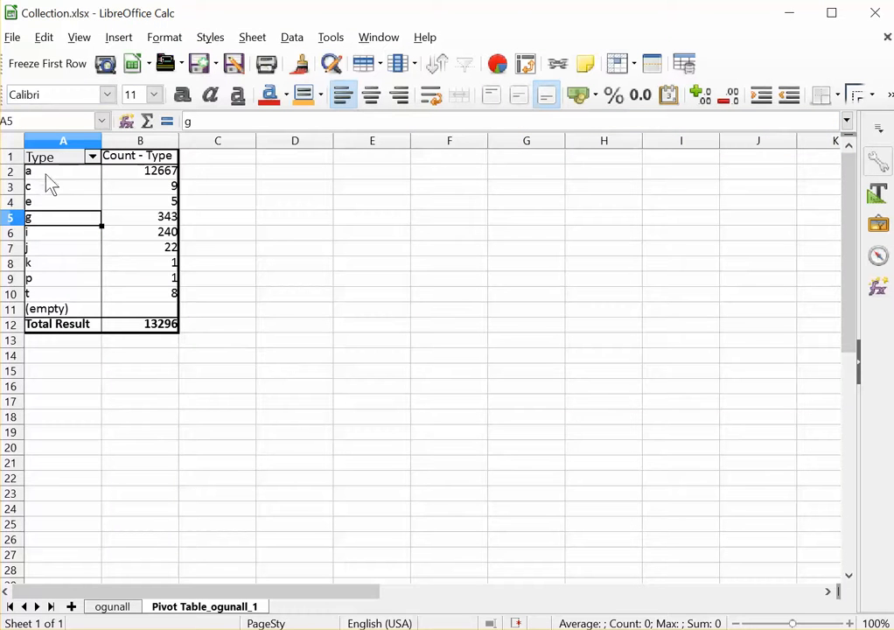